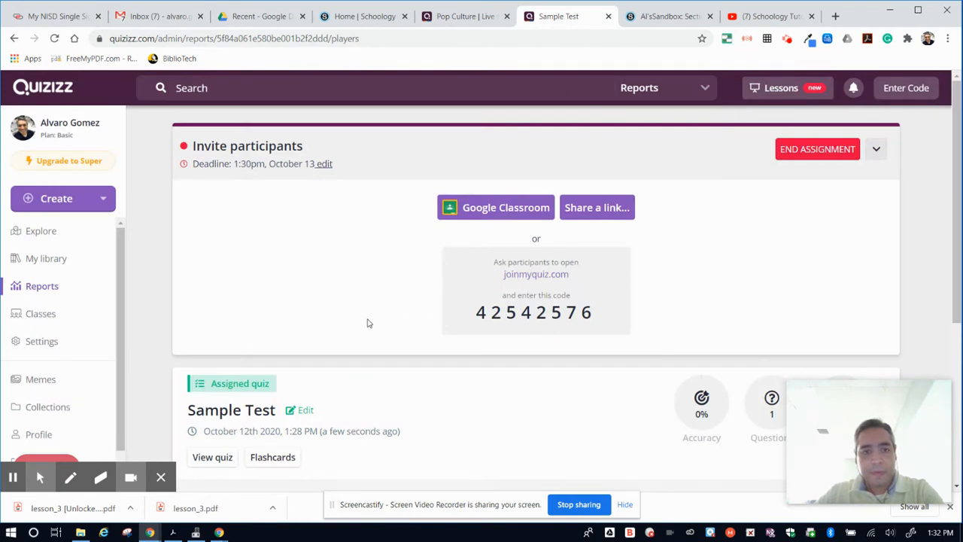
- Open the Sample Test quiz from the personal library and look over its question
left_click(48, 259)
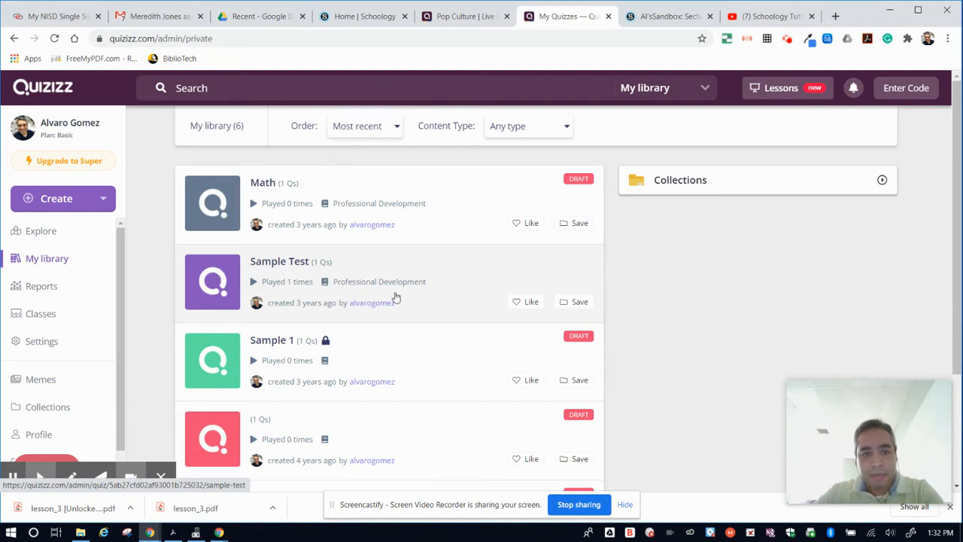
left_click(479, 284)
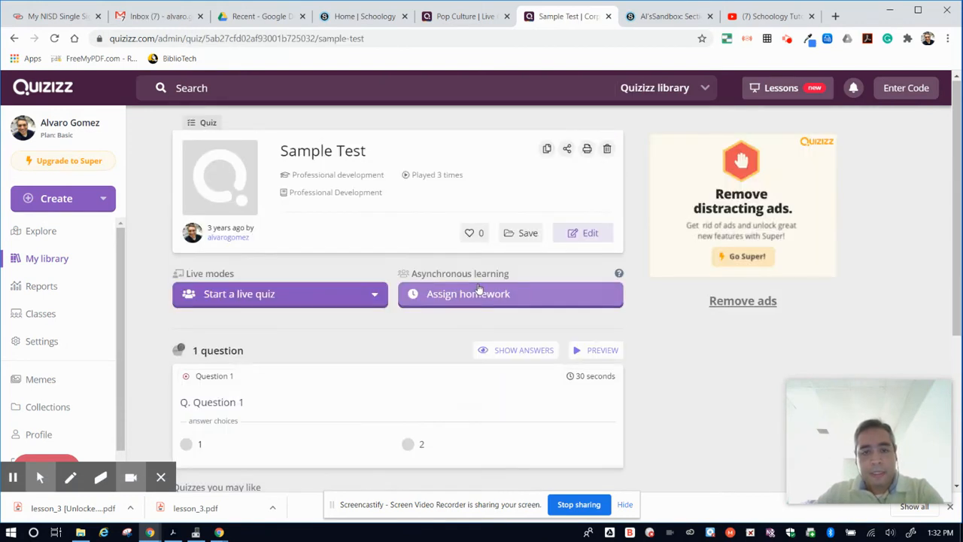
scroll(356, 348, "down", 3)
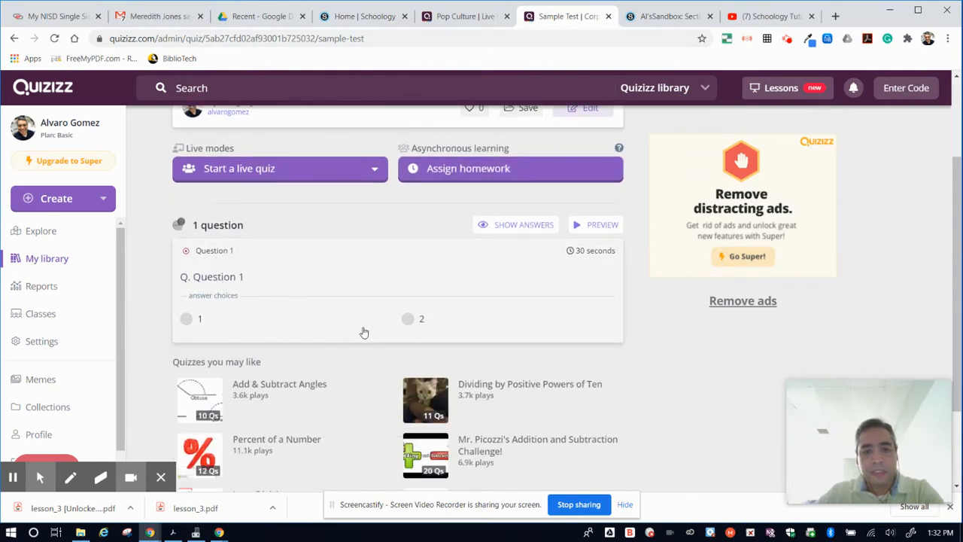
scroll(501, 322, "up", 2)
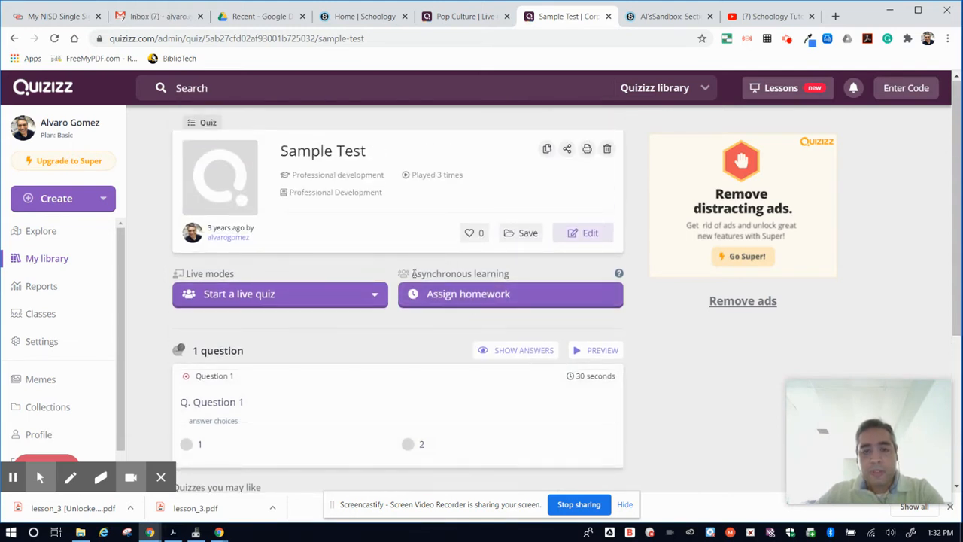
- Assign Sample Test as asynchronous homework with the custom deadline of Tuesday, October 13, 01:45 PM
left_click_drag(411, 275, 526, 273)
left_click(527, 273)
left_click(462, 294)
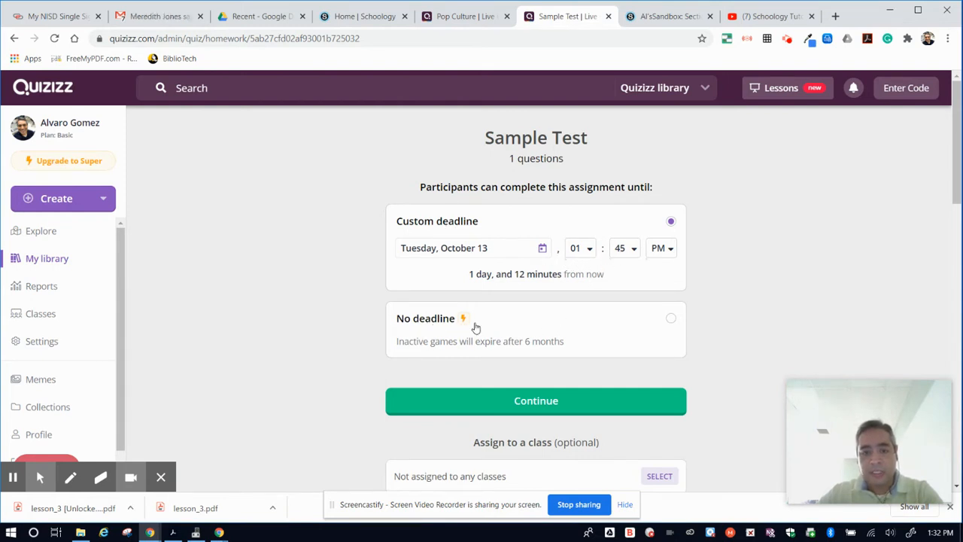
left_click(671, 320)
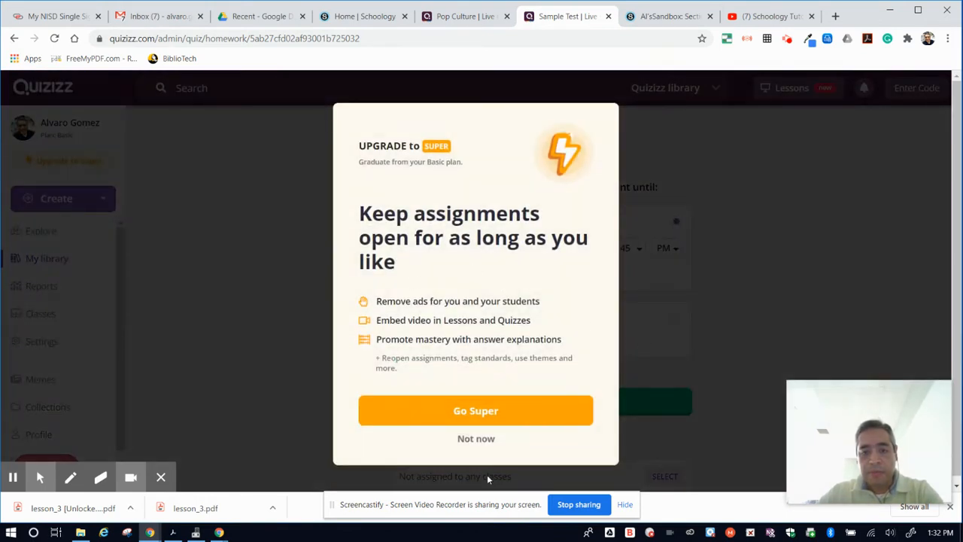
left_click(477, 440)
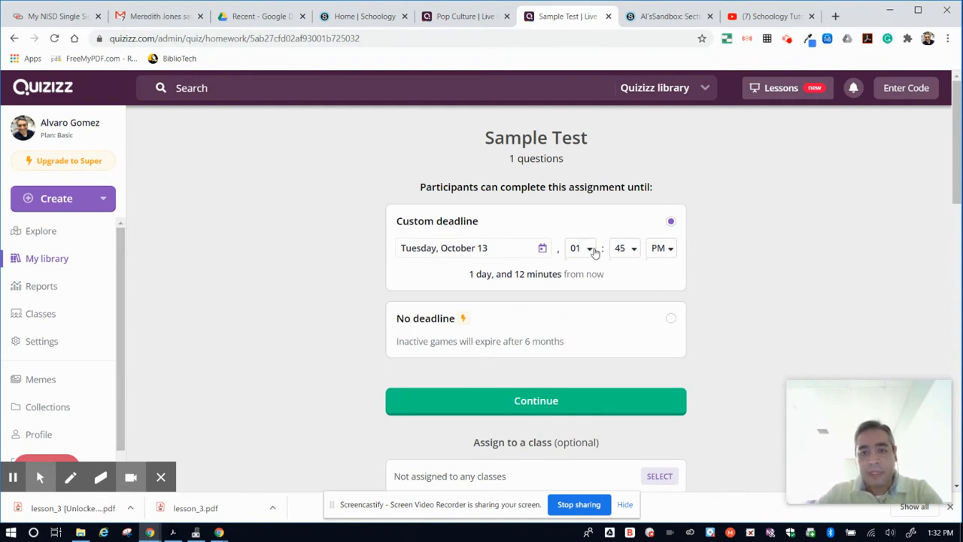
left_click(536, 402)
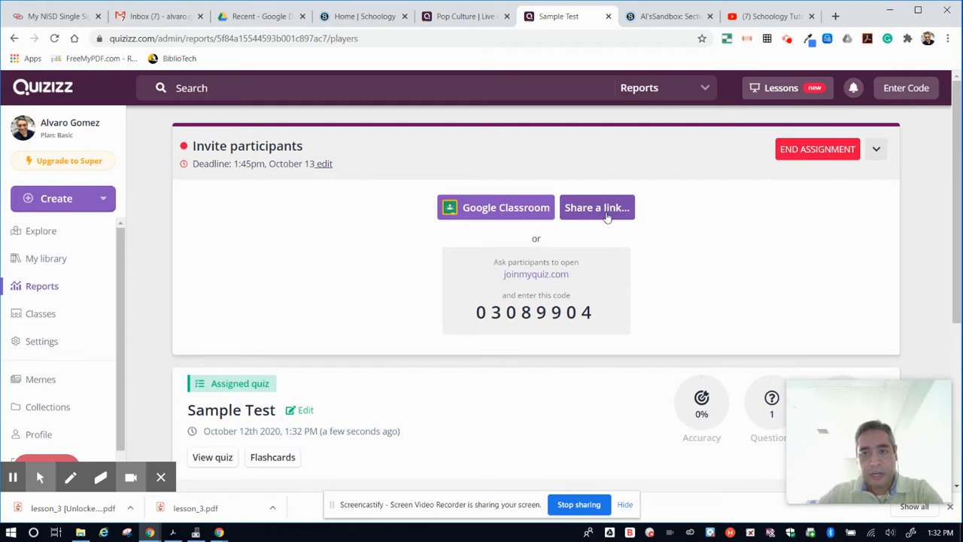
- Copy the Sample Test assignment's share link and close the sharing dialog
left_click(609, 214)
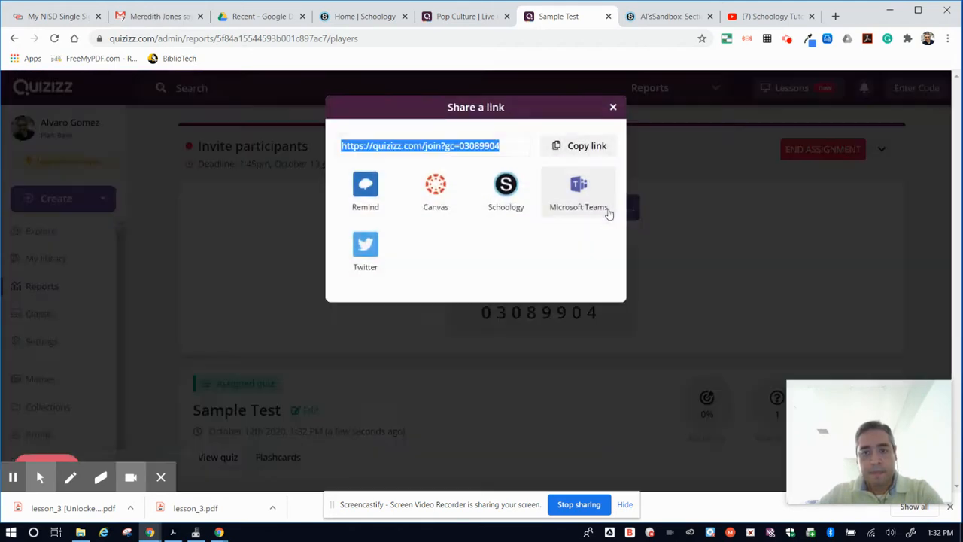
left_click(580, 148)
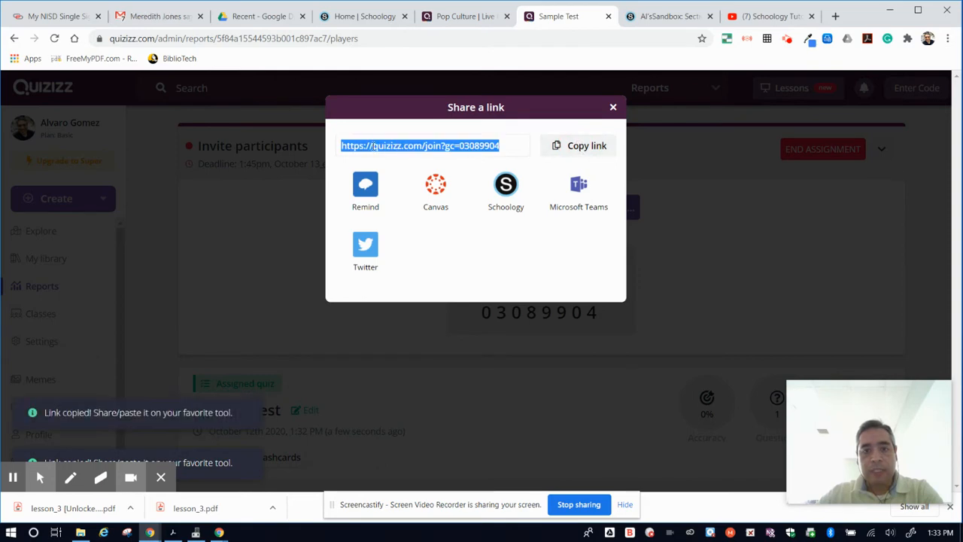
left_click(613, 108)
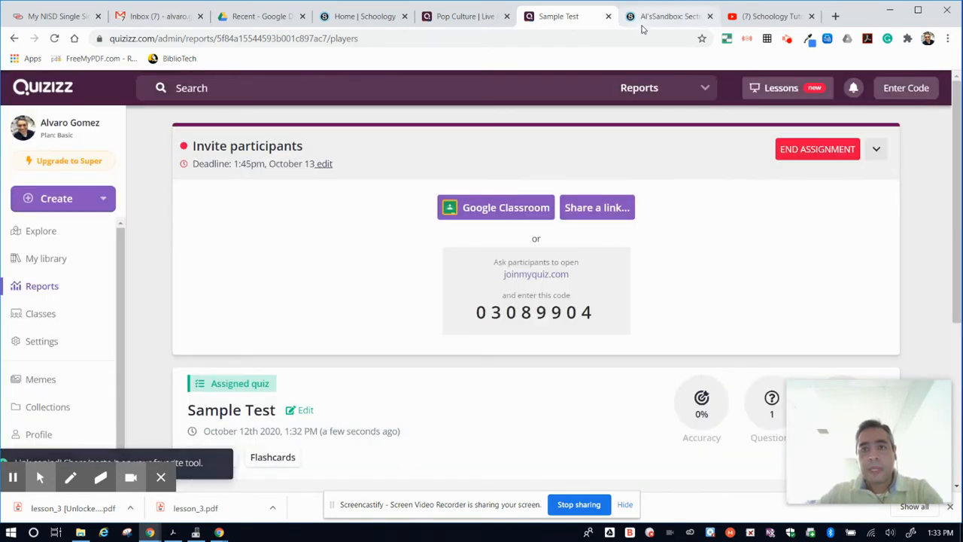
- Switch to the Al'sSandbox course in Schoology and start a new page titled "Quizizz" in its materials
left_click(656, 18)
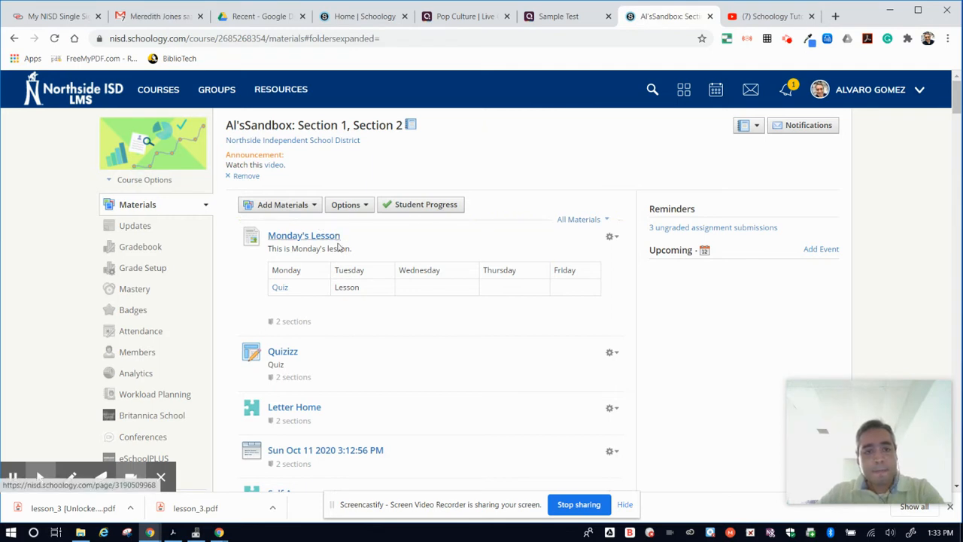
left_click(280, 210)
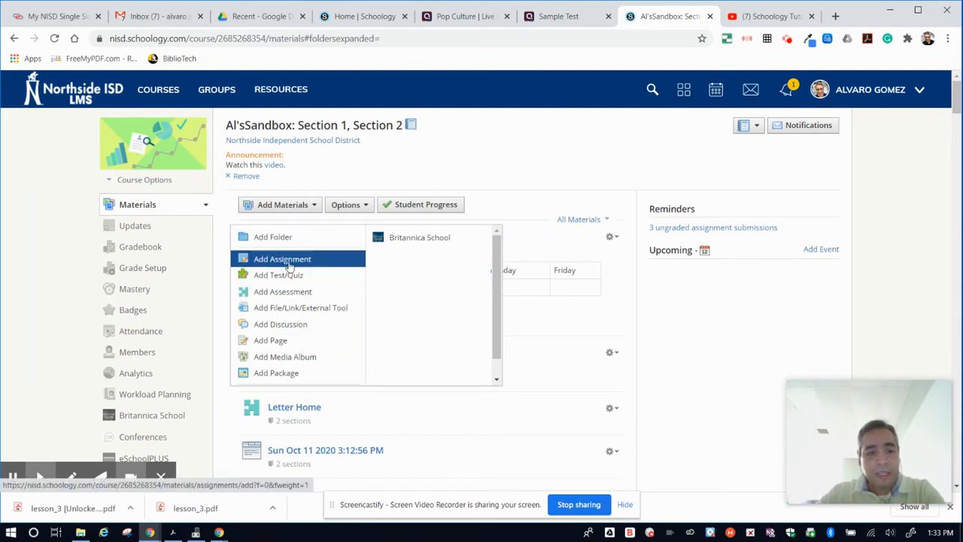
scroll(291, 310, "down", 1)
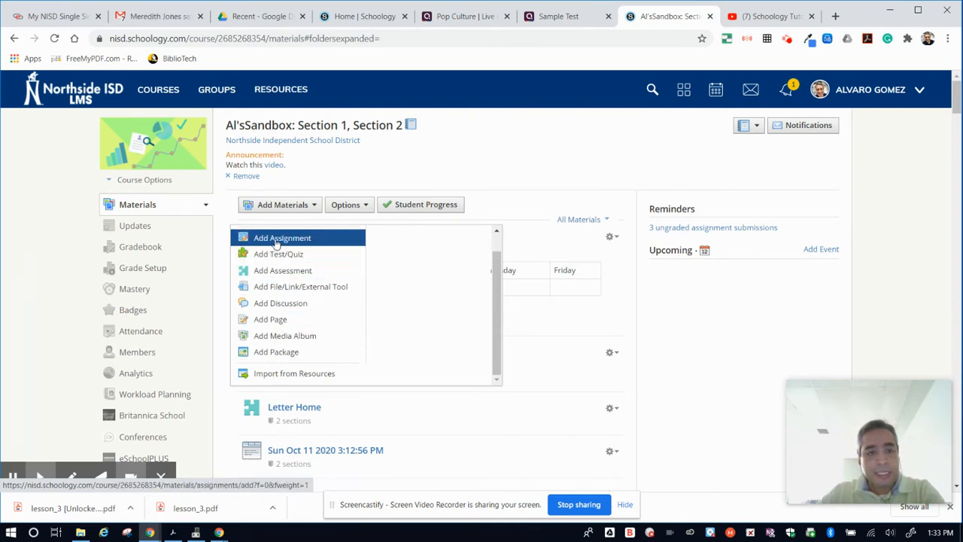
left_click(272, 320)
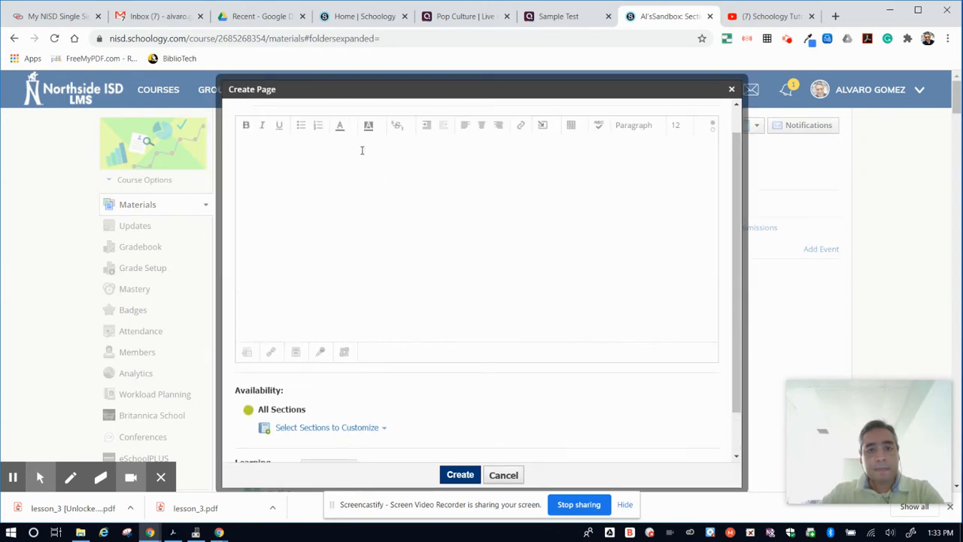
left_click(354, 118)
type("Quizizz")
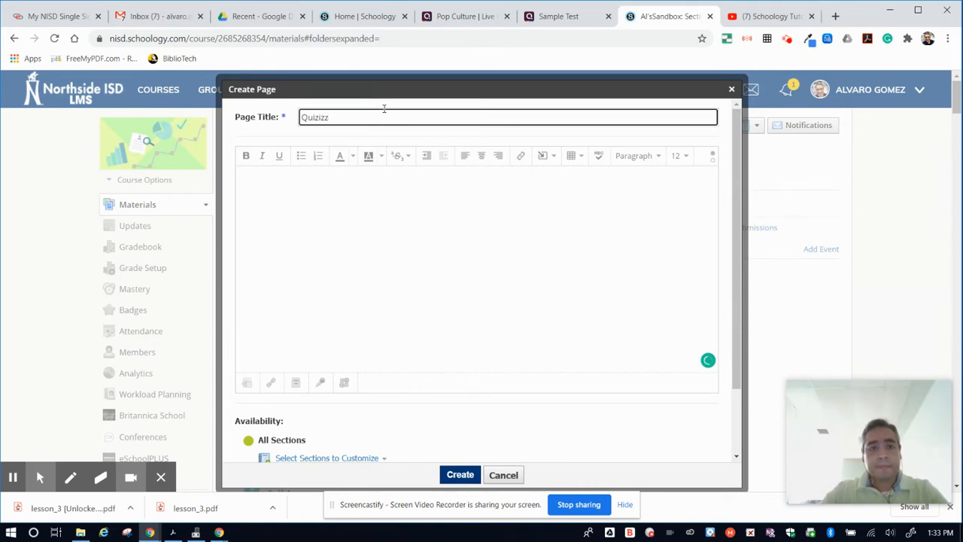
- Switch the page body to HTML and enter an iframe tag with the copied quiz link as its quoted src value
left_click(358, 221)
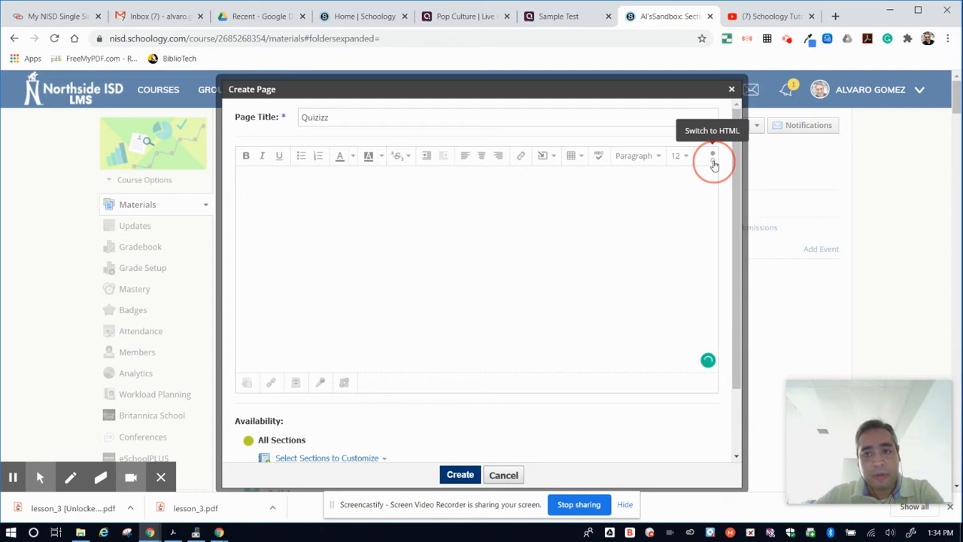
left_click(714, 163)
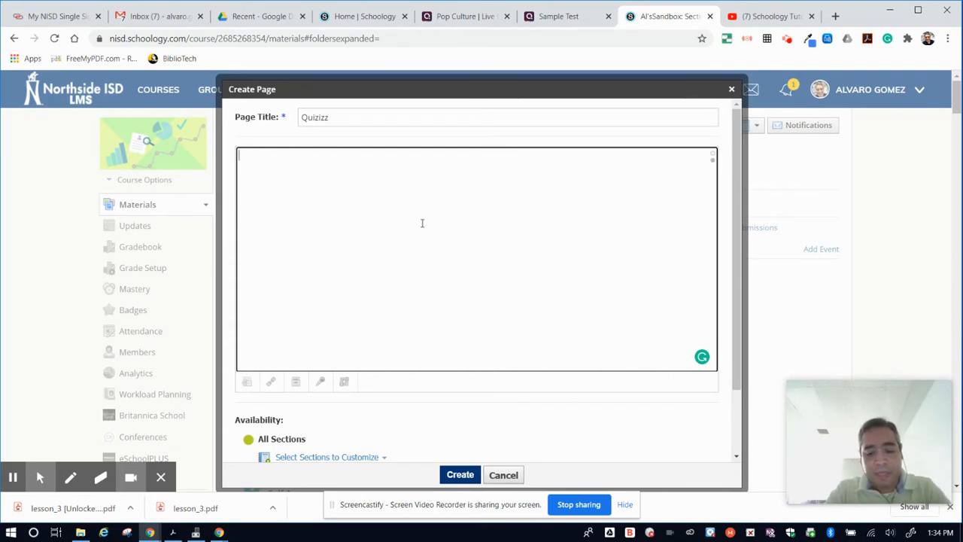
type("<iframe src")
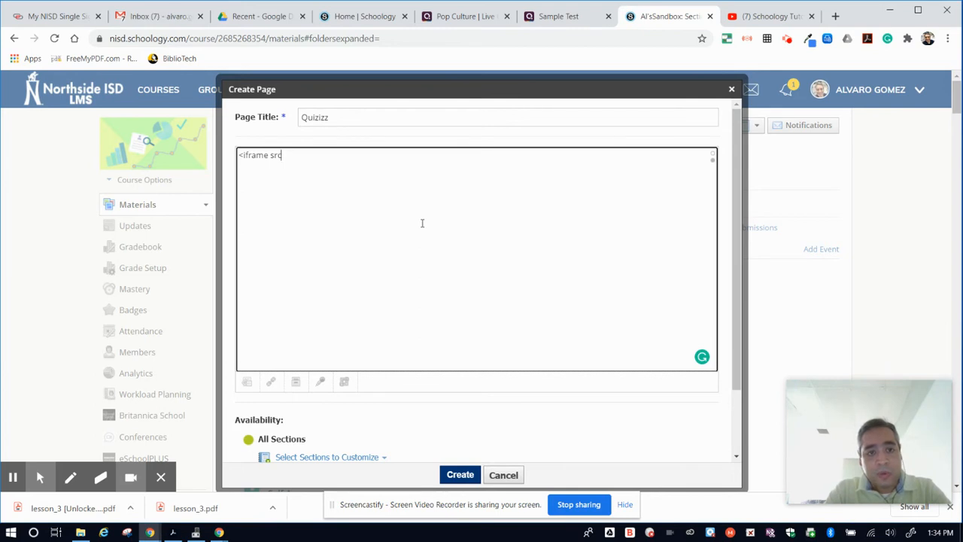
type("=")
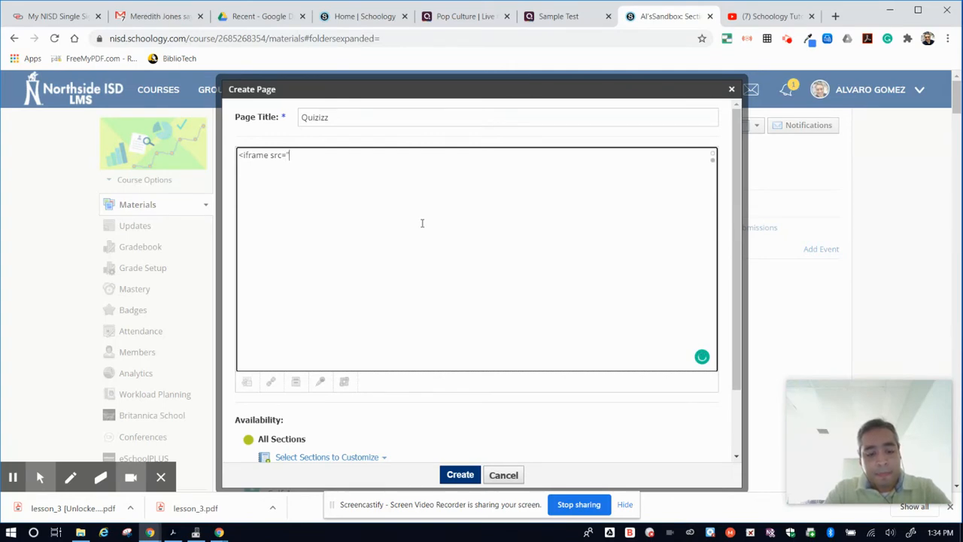
type("https://quizizz.com/join?gc=03089904")
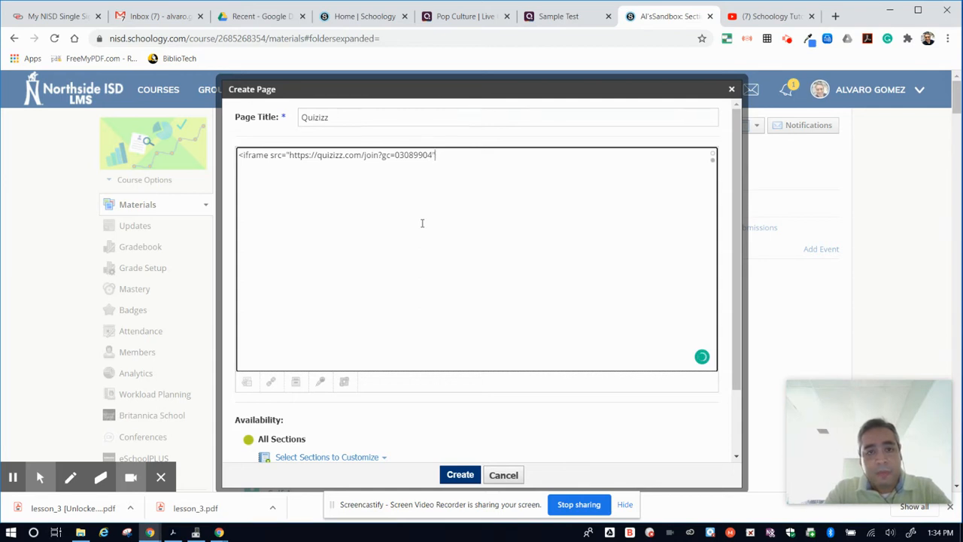
type(">")
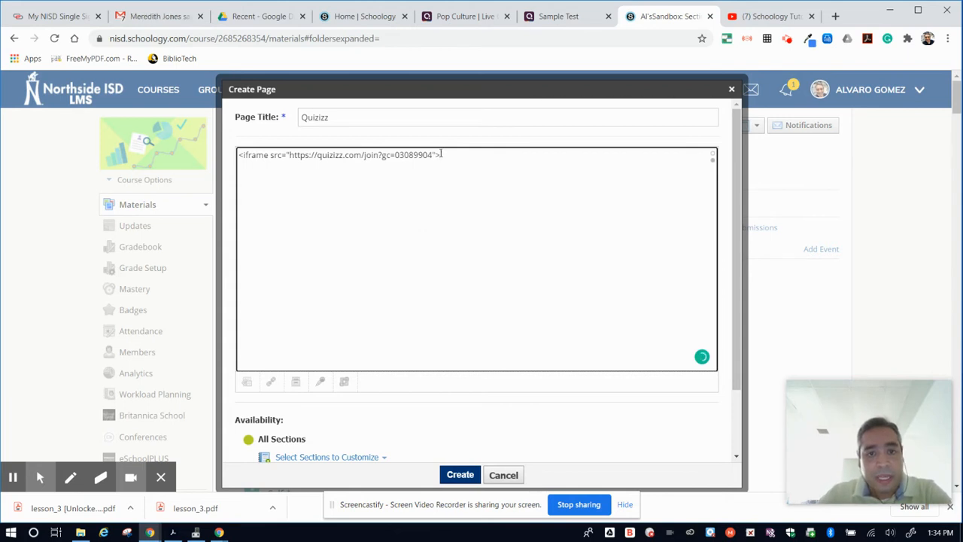
- Examine the embed code's angle brackets, iframe keyword, src attribute and opening quotation mark
left_click_drag(441, 154, 429, 158)
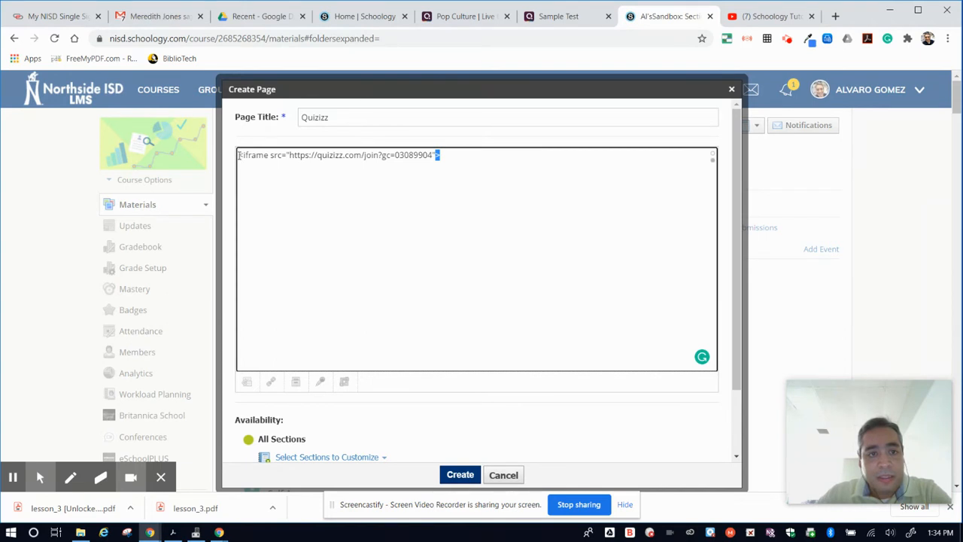
left_click_drag(239, 155, 244, 156)
left_click_drag(441, 155, 435, 155)
left_click_drag(239, 155, 244, 156)
left_click_drag(443, 155, 435, 156)
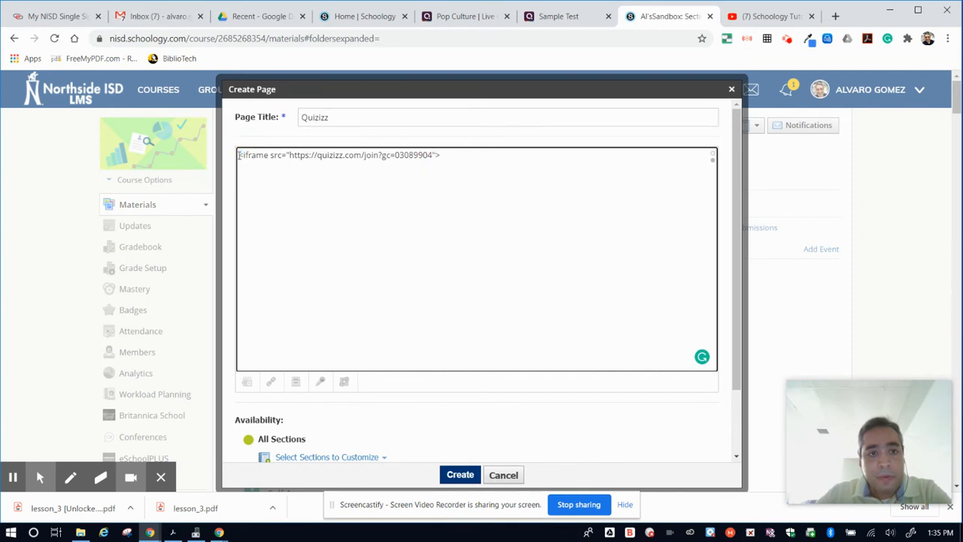
left_click(443, 158)
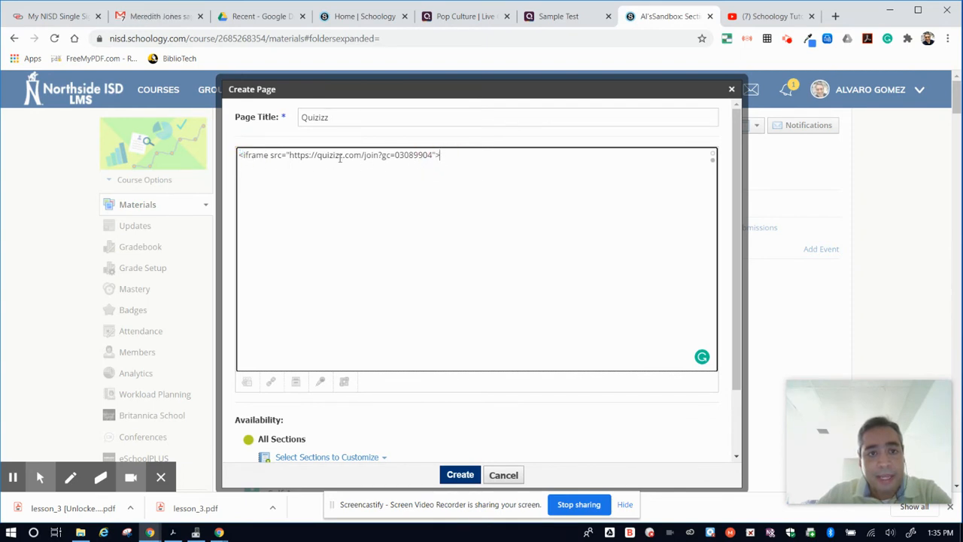
left_click_drag(242, 155, 268, 157)
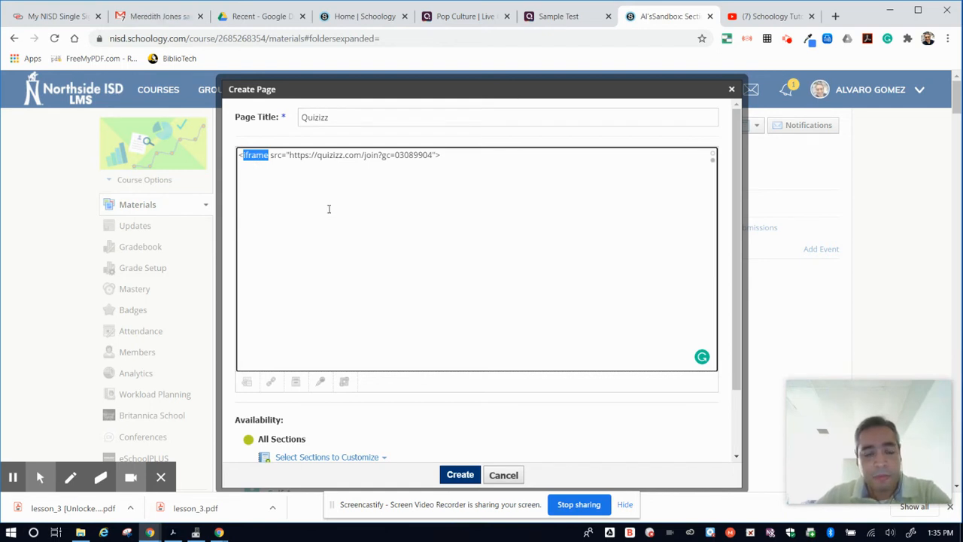
left_click_drag(269, 155, 285, 158)
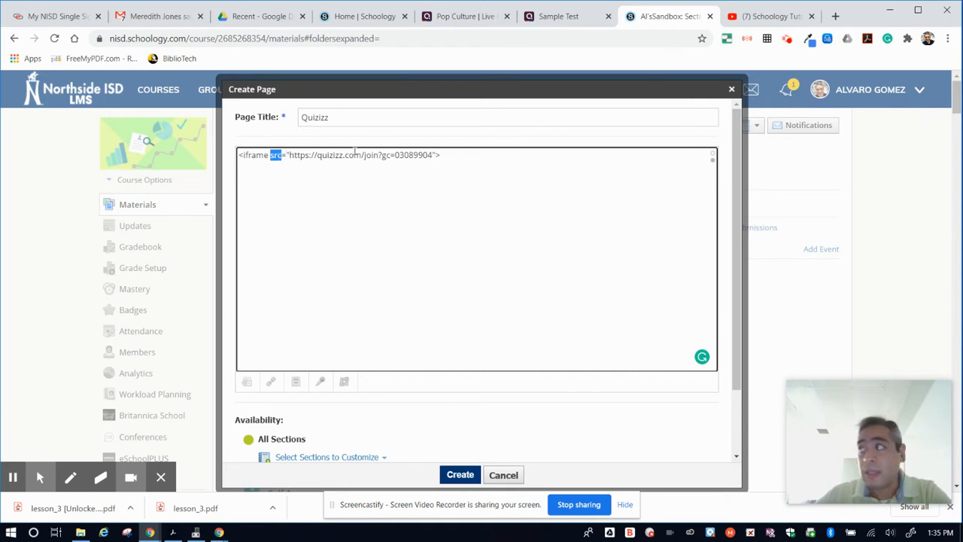
left_click(288, 153)
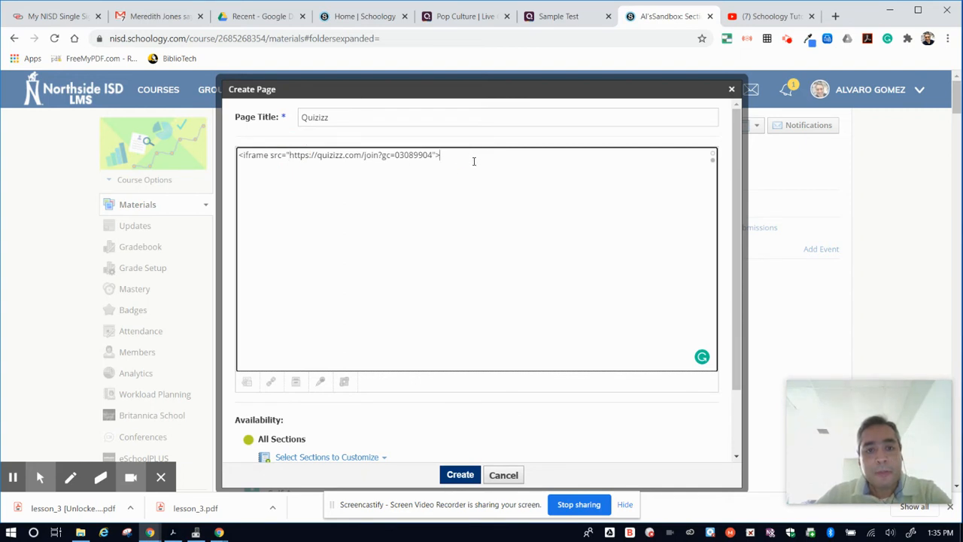
- Return the page body to visual mode and enlarge the embedded frame to about three-quarters of the editor's width
scroll(342, 230, "down", 3)
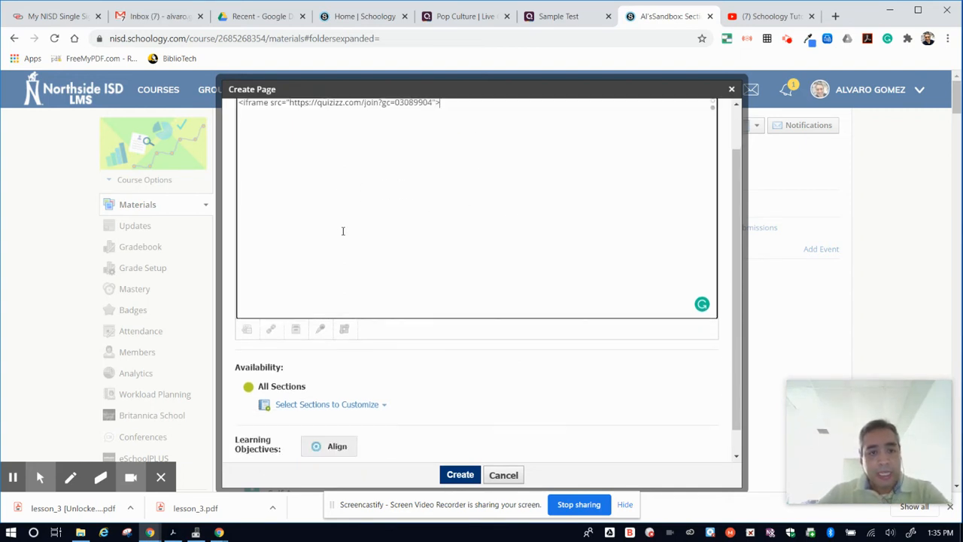
scroll(342, 230, "up", 3)
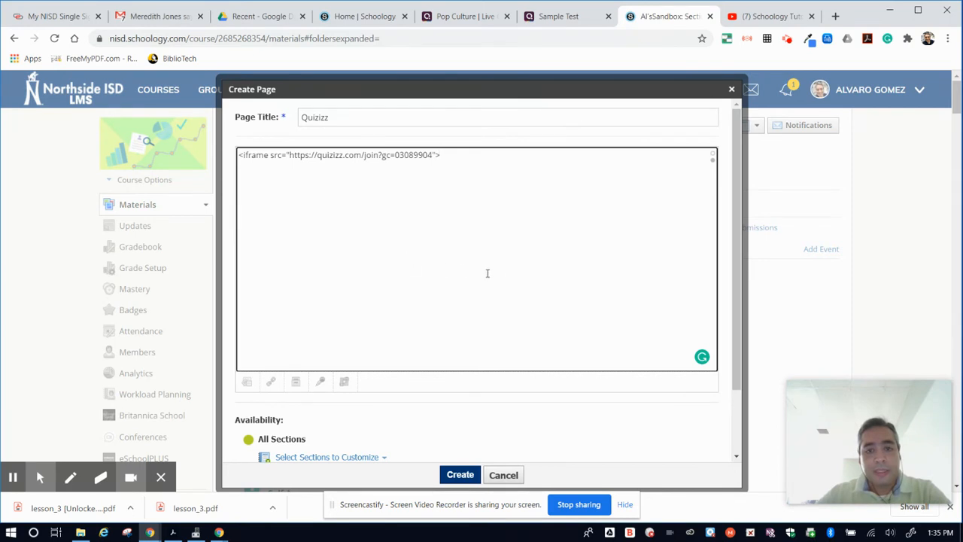
scroll(503, 279, "down", 4)
scroll(482, 295, "up", 2)
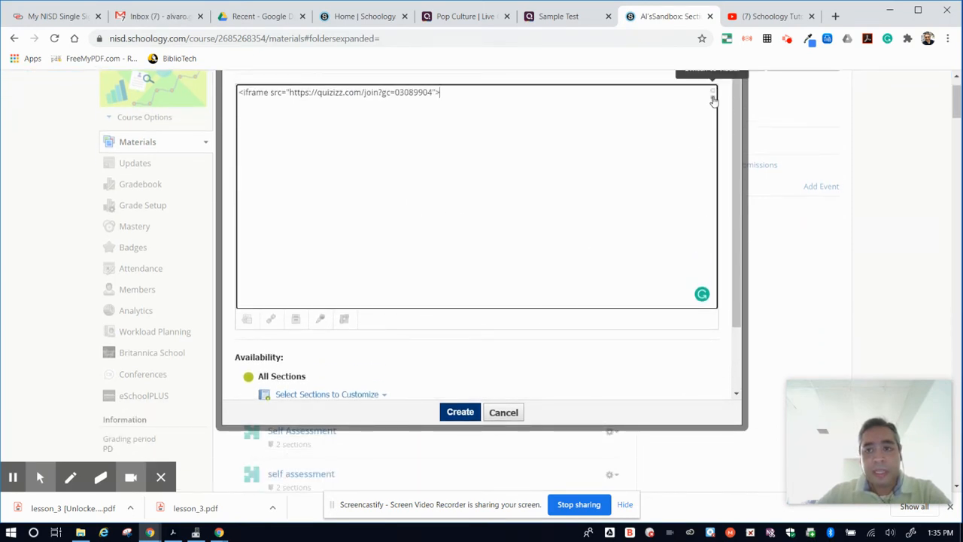
scroll(722, 177, "up", 2)
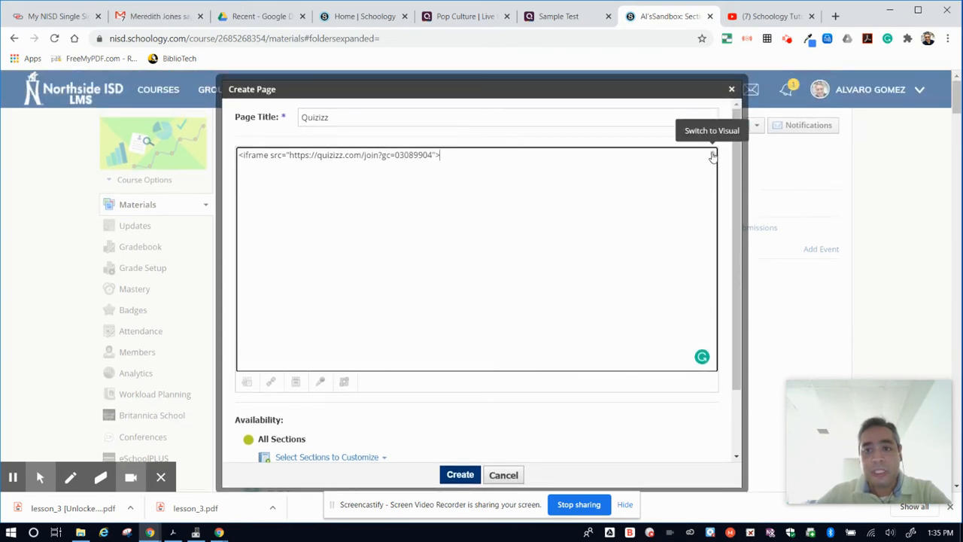
left_click(713, 156)
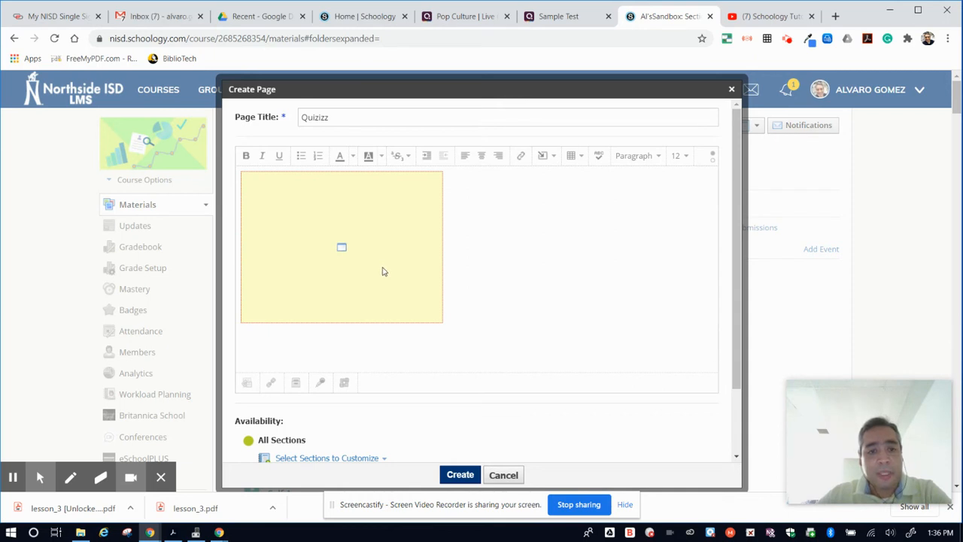
left_click(400, 272)
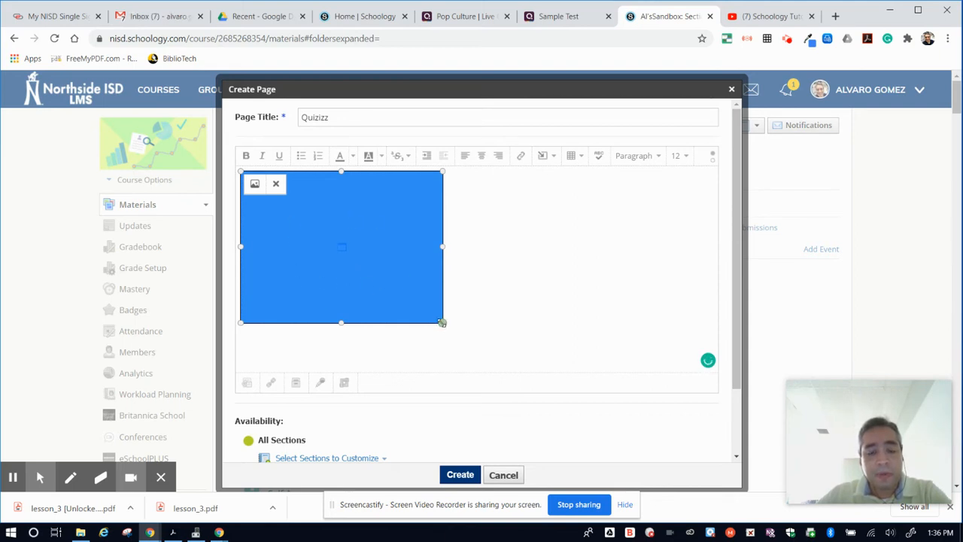
left_click_drag(442, 322, 590, 435)
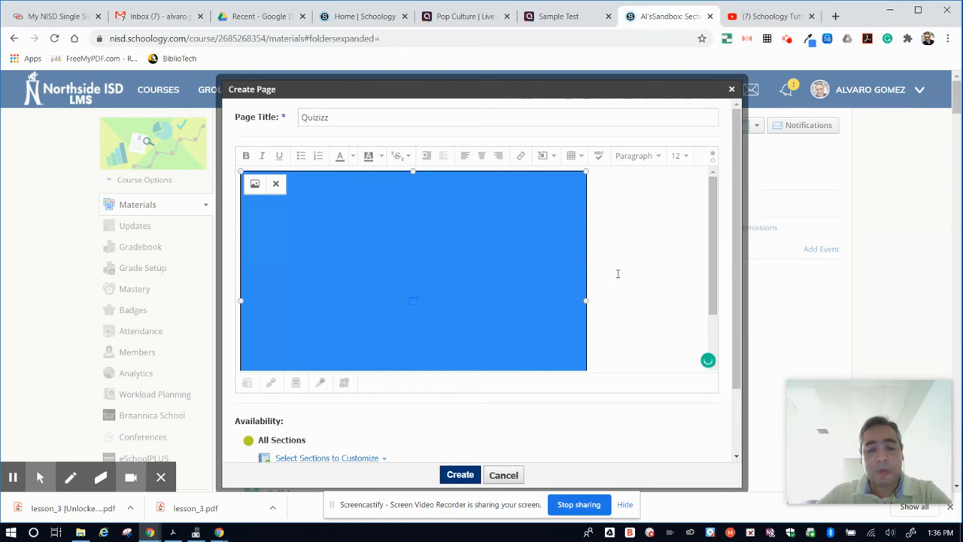
- Add the line "Please take this quiz. If you accidentally close the quiz, just refresh the page." above the embedded frame
scroll(624, 280, "down", 1)
scroll(629, 286, "up", 1)
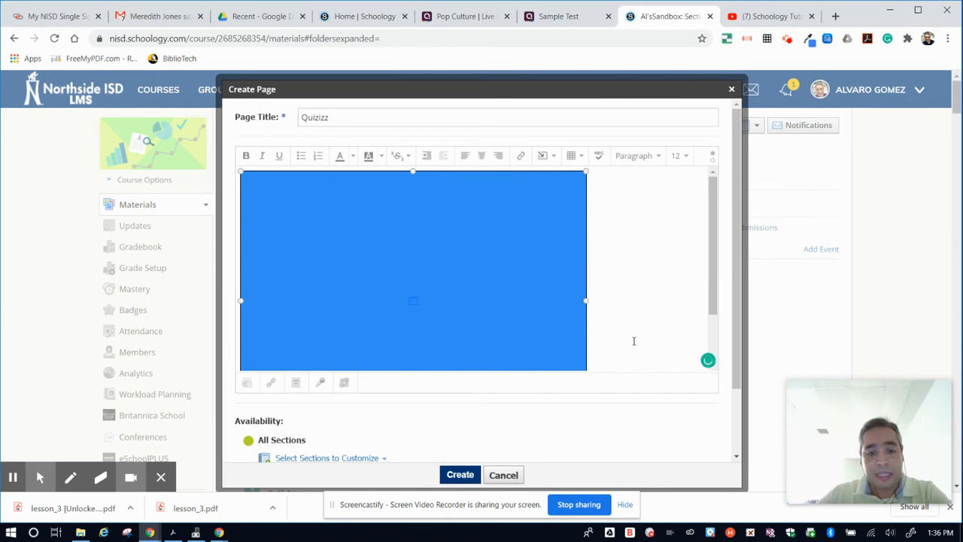
left_click(632, 306)
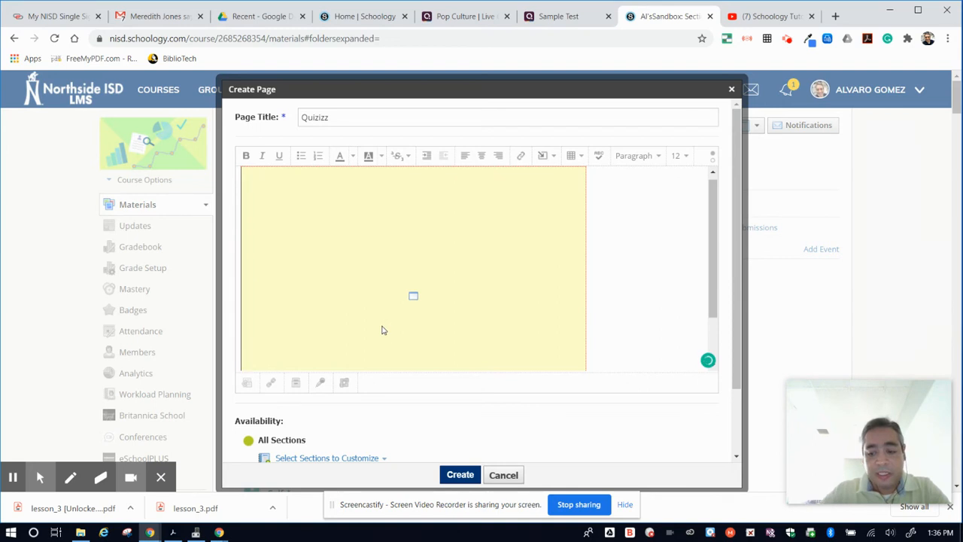
key("Return")
key("Up")
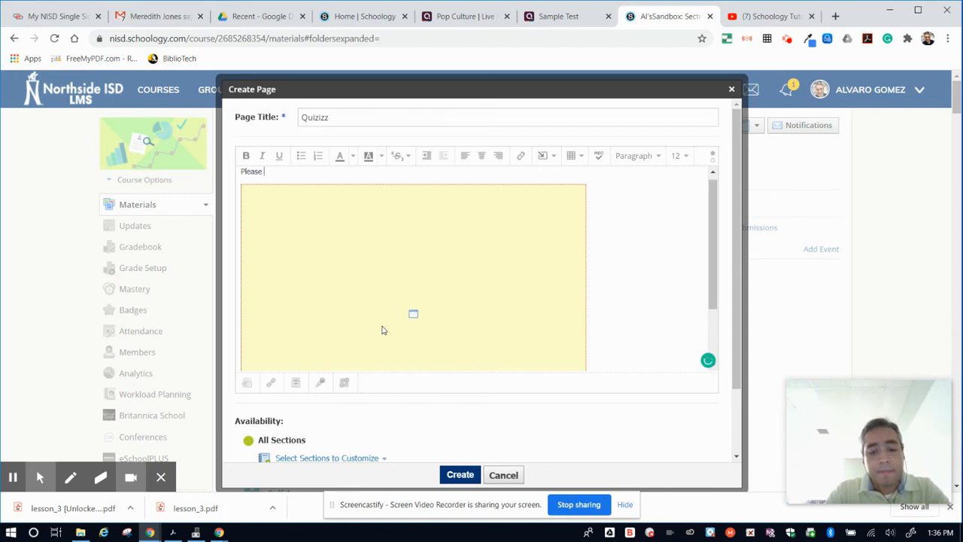
type("Please take this")
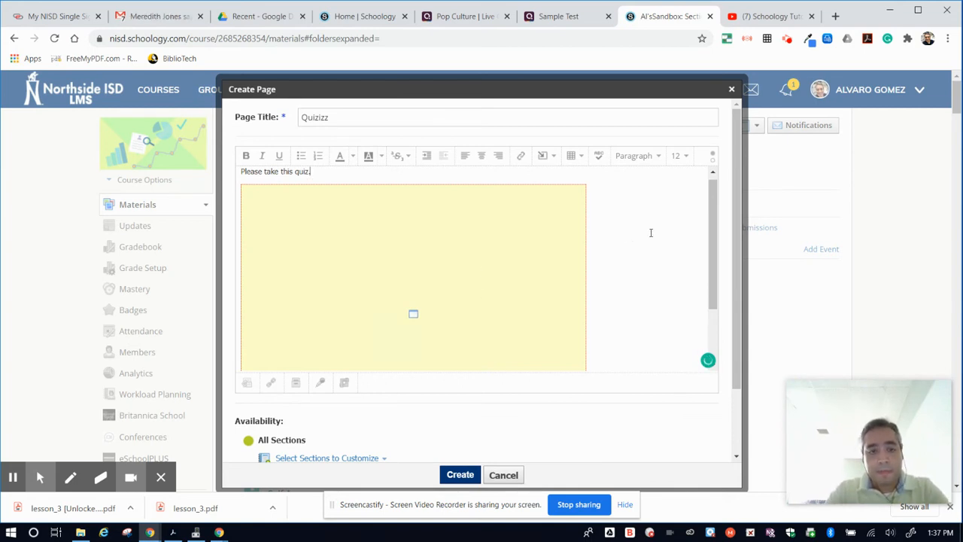
type("quiz. I")
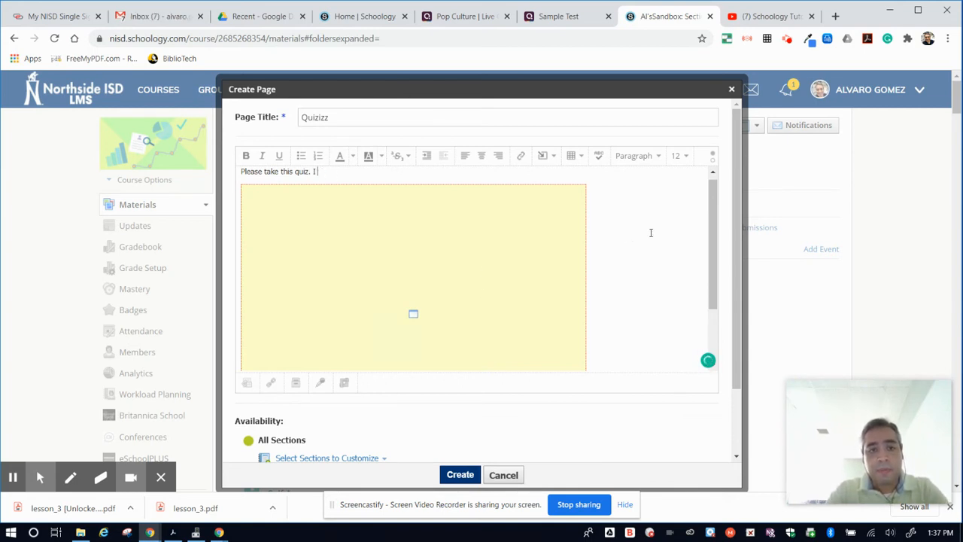
type(" fyou accidentally close")
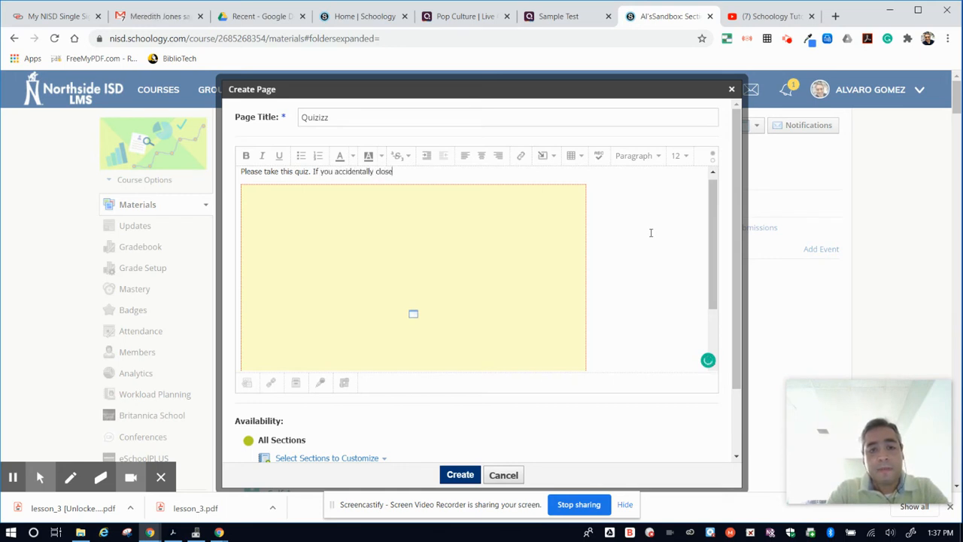
type(" the quiz")
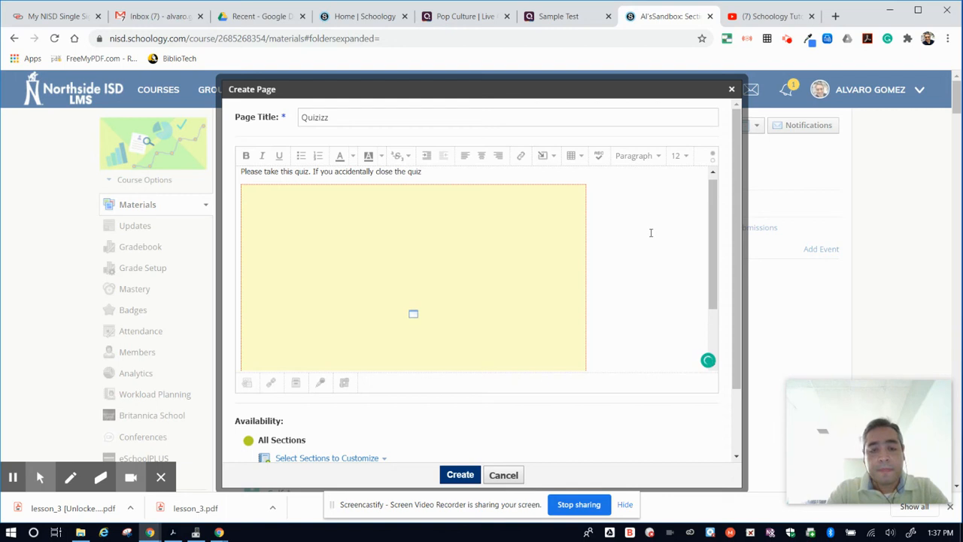
type(", just refresh that")
key("BackSpace")
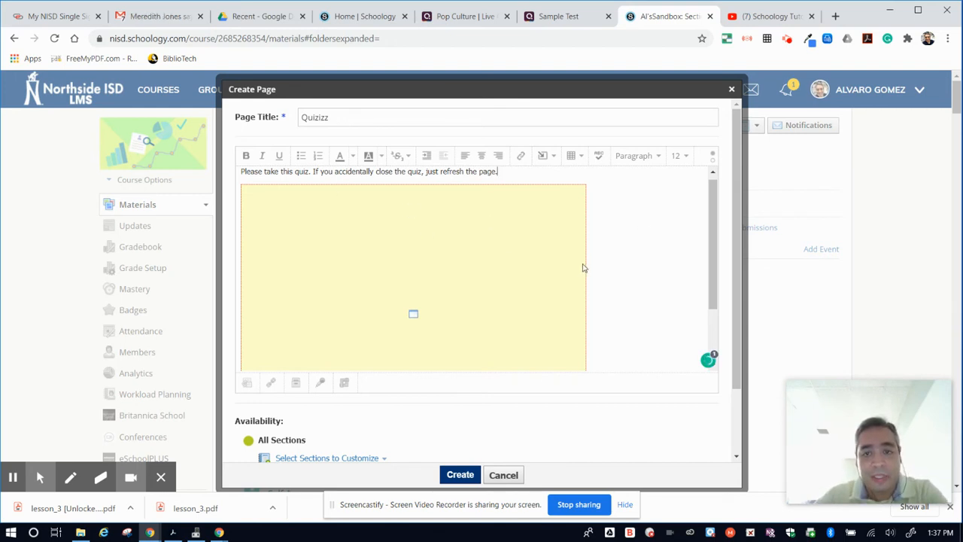
- Turn on inline display for the page content and create the page
scroll(621, 257, "down", 1)
scroll(580, 384, "down", 2)
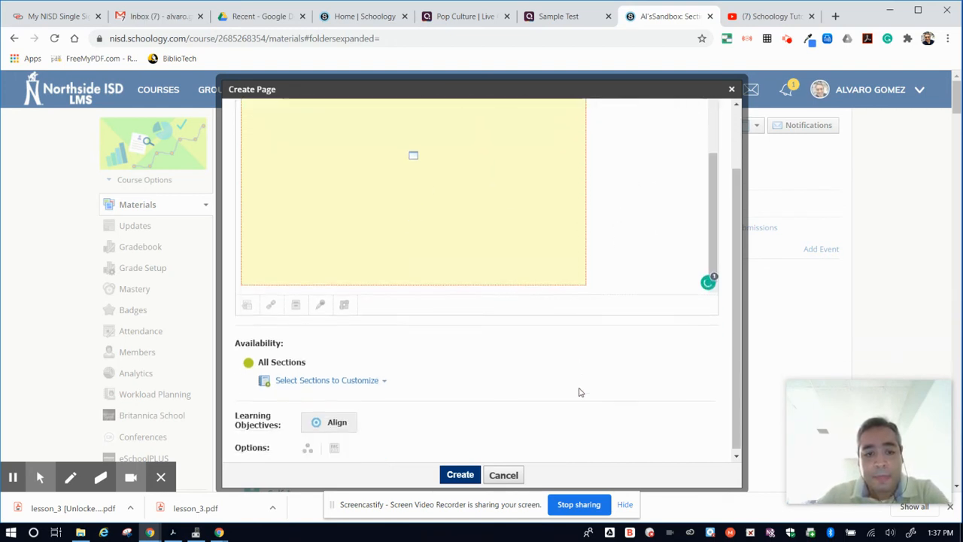
scroll(569, 377, "down", 2)
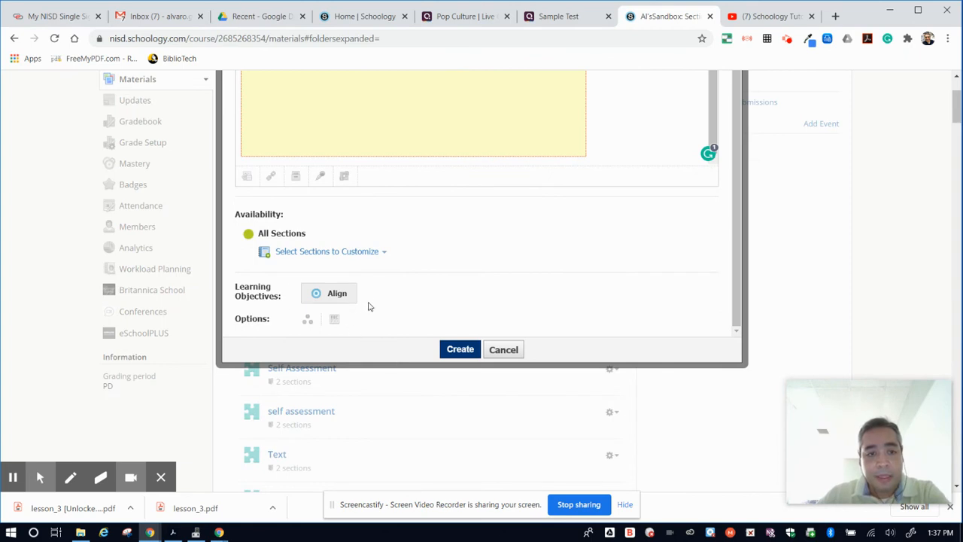
left_click(335, 321)
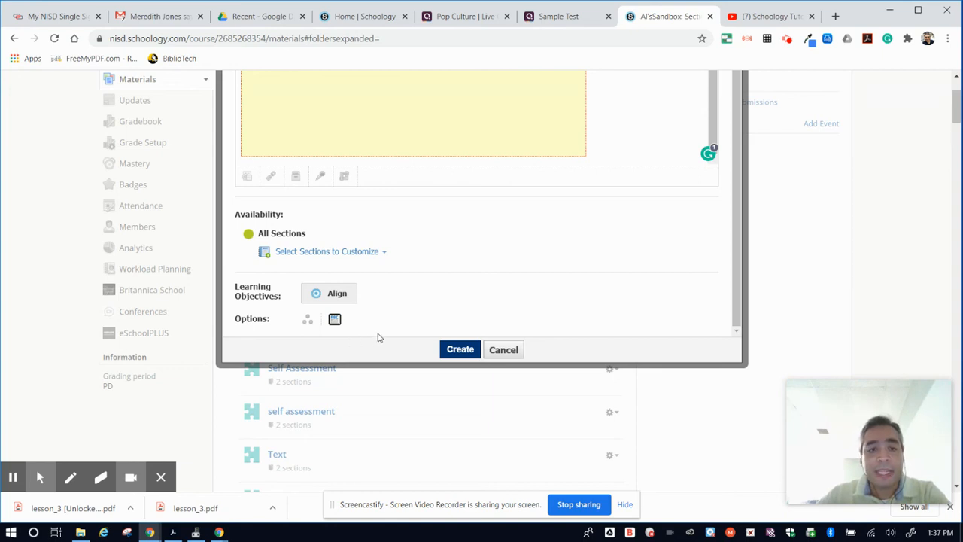
left_click(459, 351)
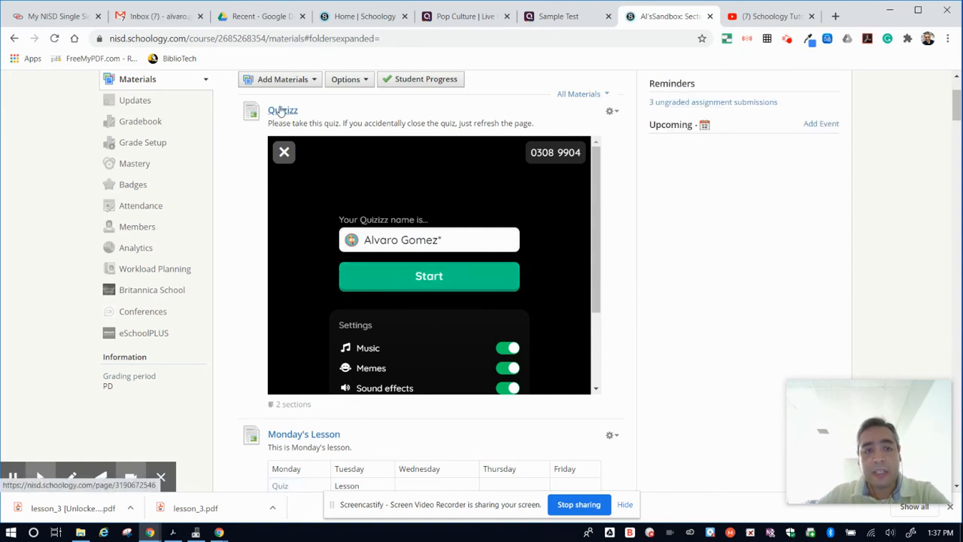
- Start the embedded quiz game in the course materials and answer Question 1 with 2
scroll(634, 294, "down", 1)
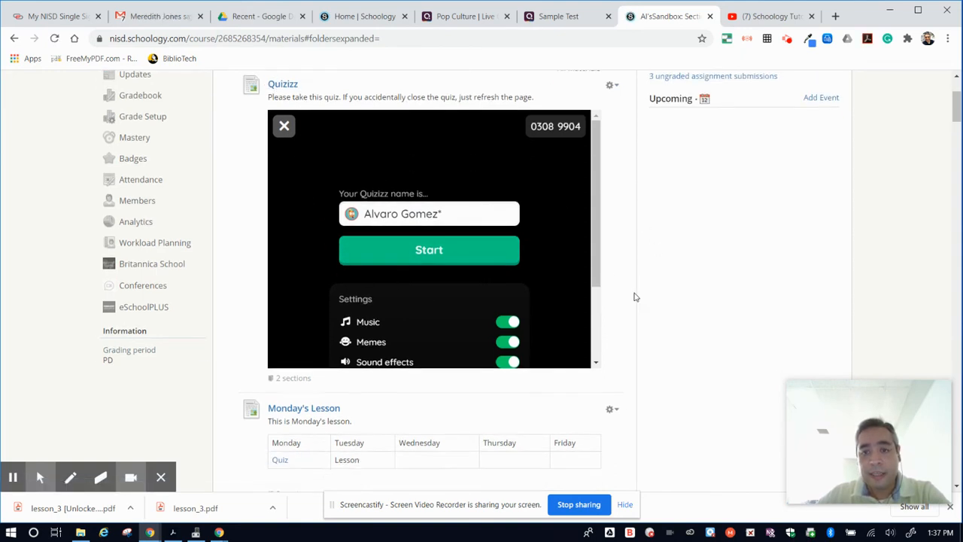
scroll(544, 253, "down", 2)
scroll(542, 253, "up", 2)
scroll(542, 253, "down", 2)
scroll(542, 258, "up", 4)
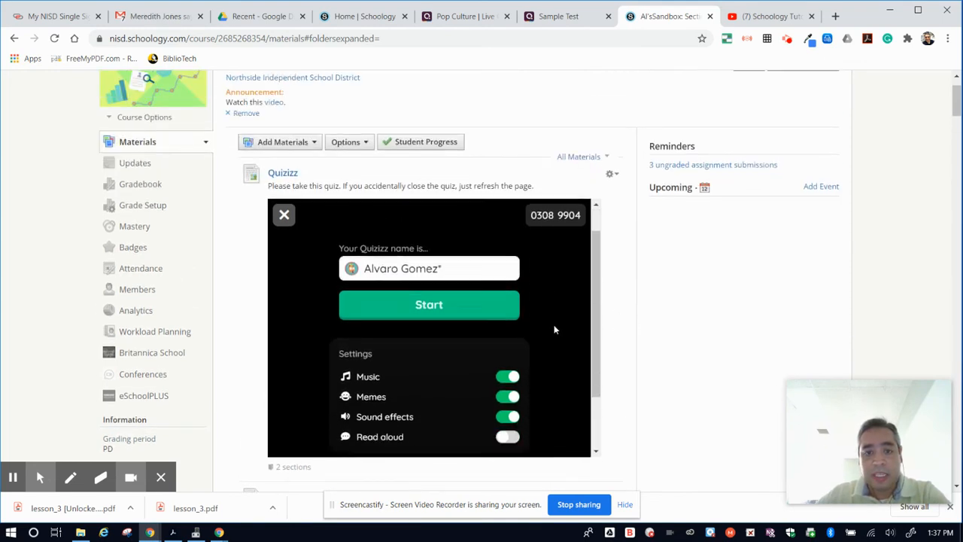
left_click(460, 339)
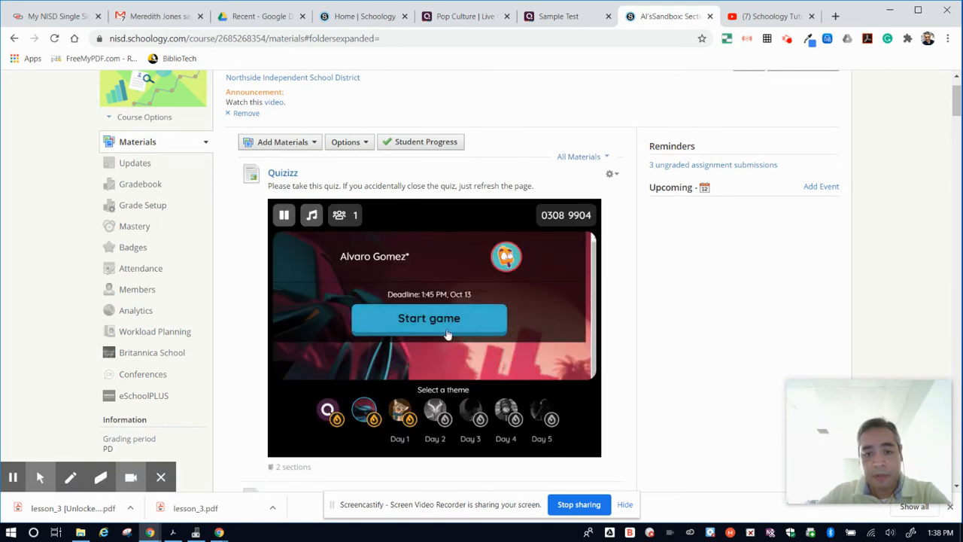
left_click(433, 329)
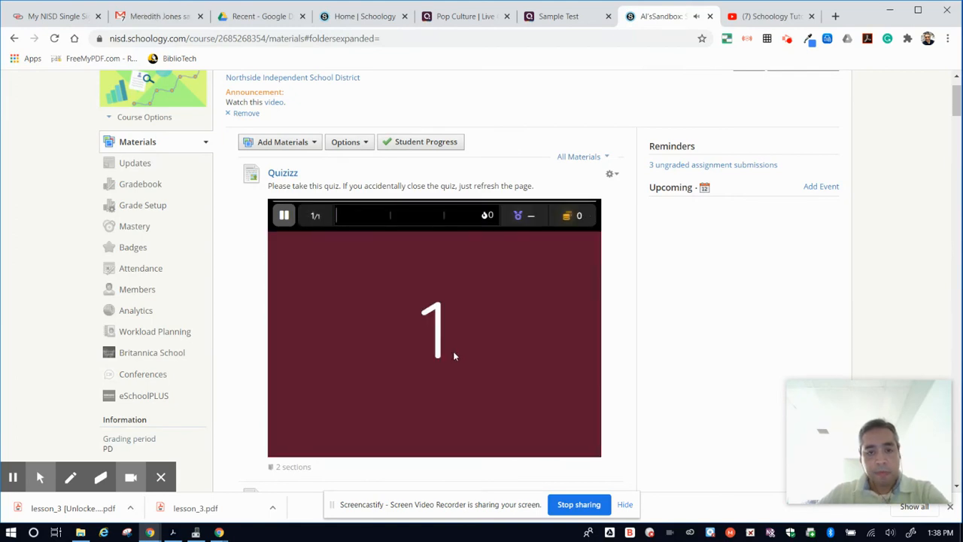
scroll(455, 354, "down", 2)
scroll(455, 352, "up", 2)
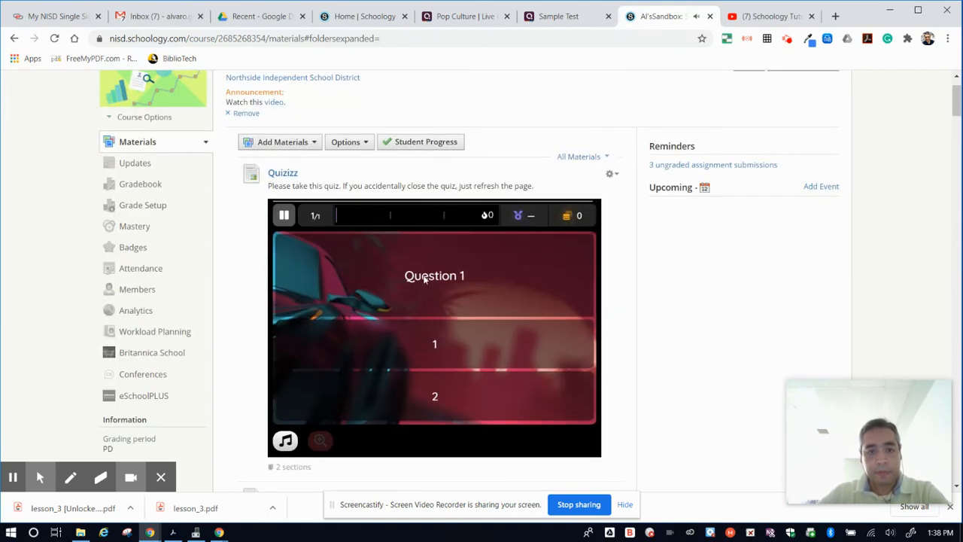
left_click(456, 399)
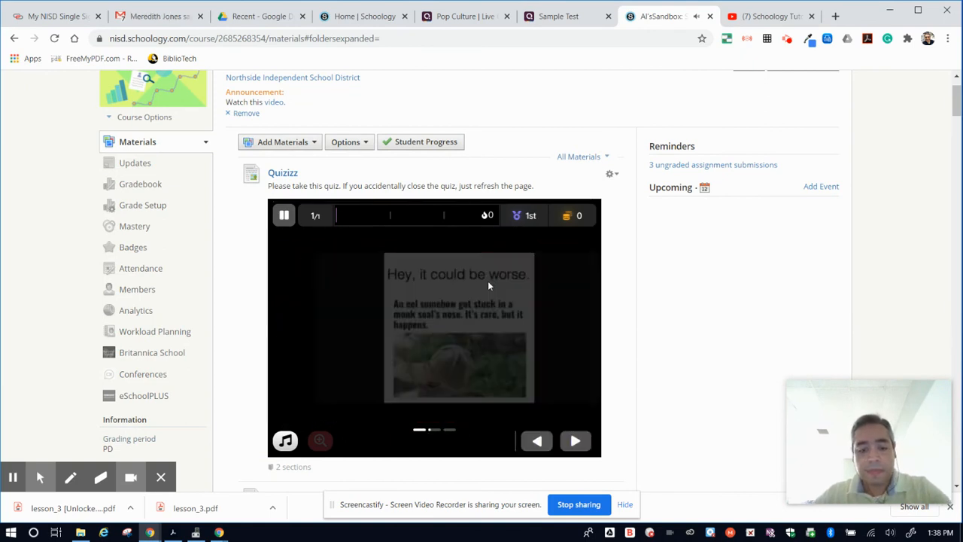
- Lower the computer's sound volume to almost silent while the quiz plays
key("XF86AudioLowerVolume")
key("XF86AudioLowerVolume")
key("XF86AudioLowerVolume")
key("XF86AudioLowerVolume")
key("XF86AudioLowerVolume")
key("XF86AudioLowerVolume")
key("XF86AudioLowerVolume")
key("XF86AudioLowerVolume")
key("XF86AudioLowerVolume")
key("XF86AudioLowerVolume")
key("XF86AudioLowerVolume")
key("XF86AudioLowerVolume")
key("XF86AudioLowerVolume")
key("XF86AudioLowerVolume")
key("XF86AudioLowerVolume")
key("XF86AudioLowerVolume")
key("XF86AudioLowerVolume")
key("XF86AudioLowerVolume")
key("XF86AudioLowerVolume")
key("XF86AudioLowerVolume")
key("XF86AudioLowerVolume")
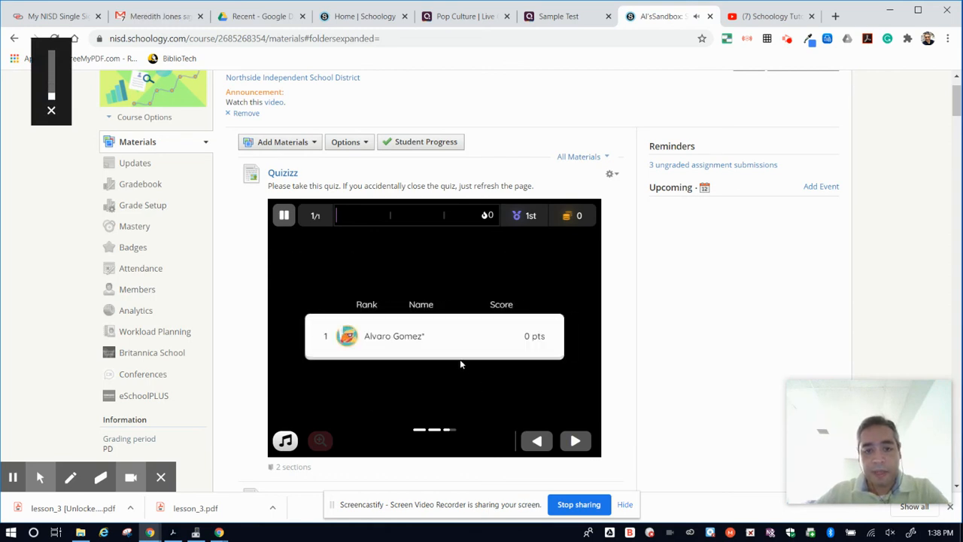
key("XF86AudioRaiseVolume")
key("XF86AudioRaiseVolume")
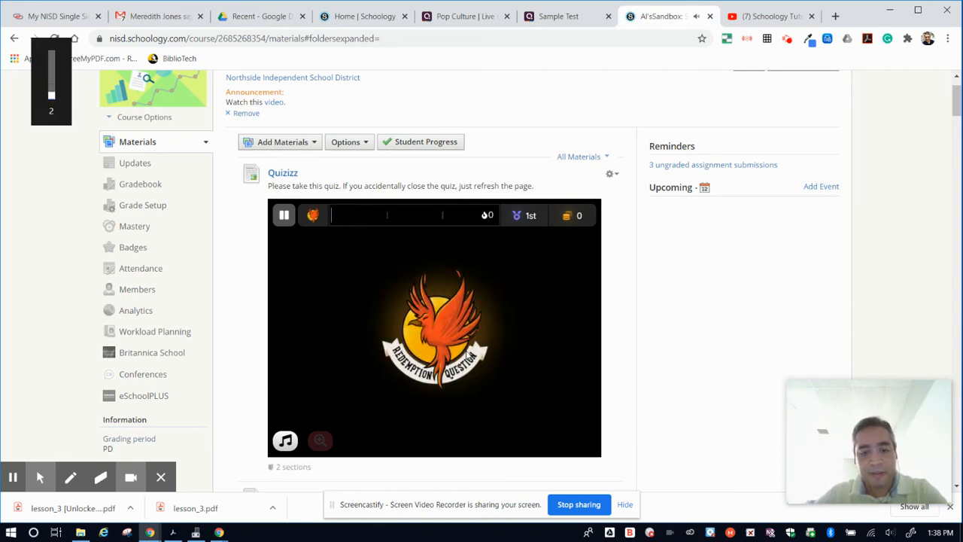
key("XF86AudioLowerVolume")
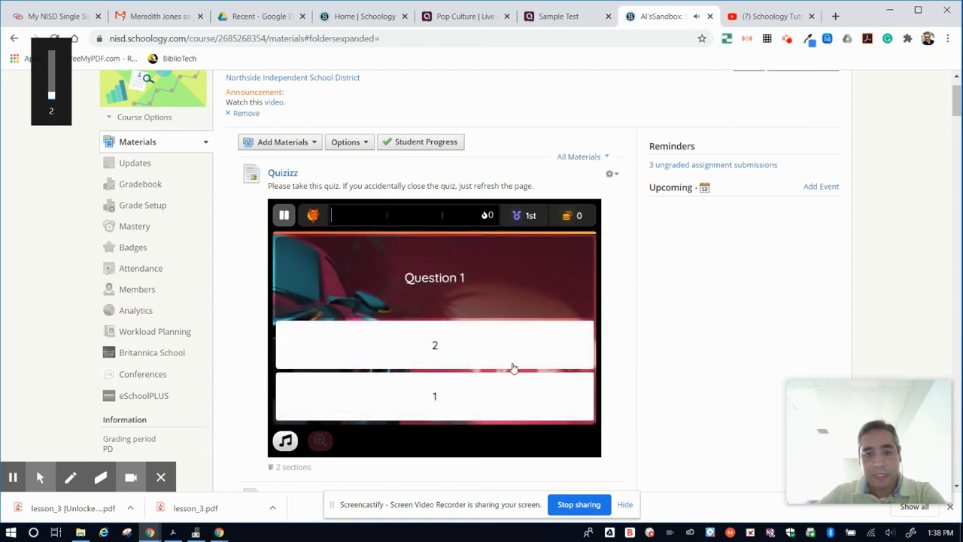
- Answer the redemption question with 1 and advance through the result slides to the quiz summary
left_click(438, 395)
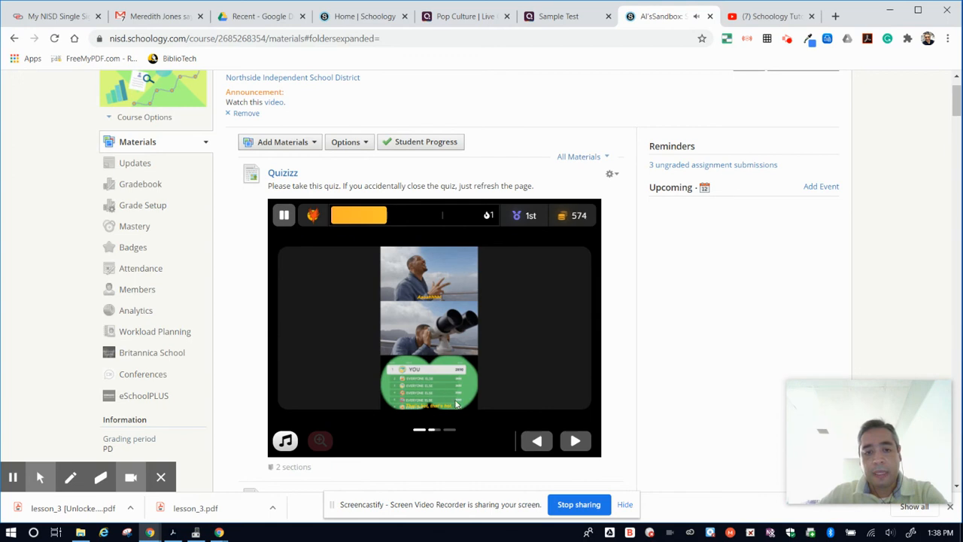
left_click(577, 444)
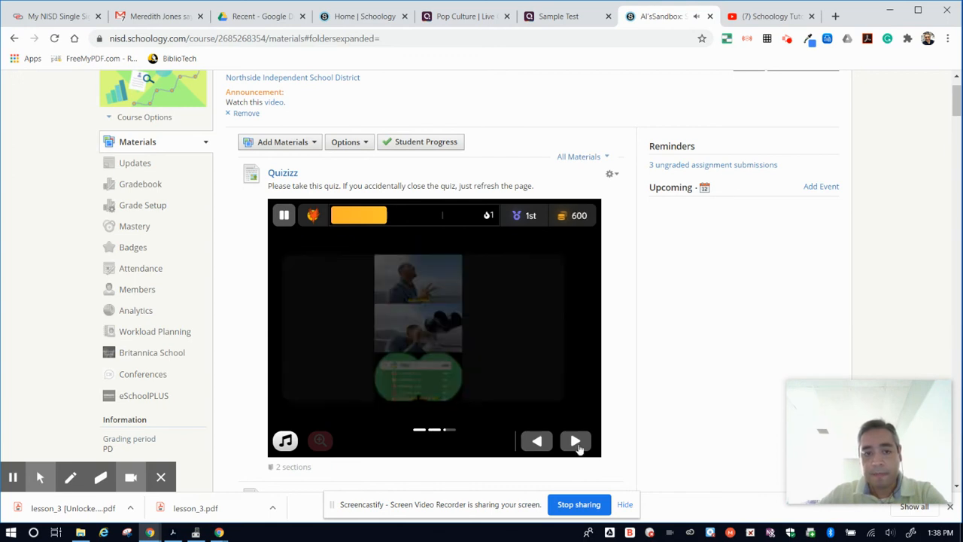
left_click(577, 444)
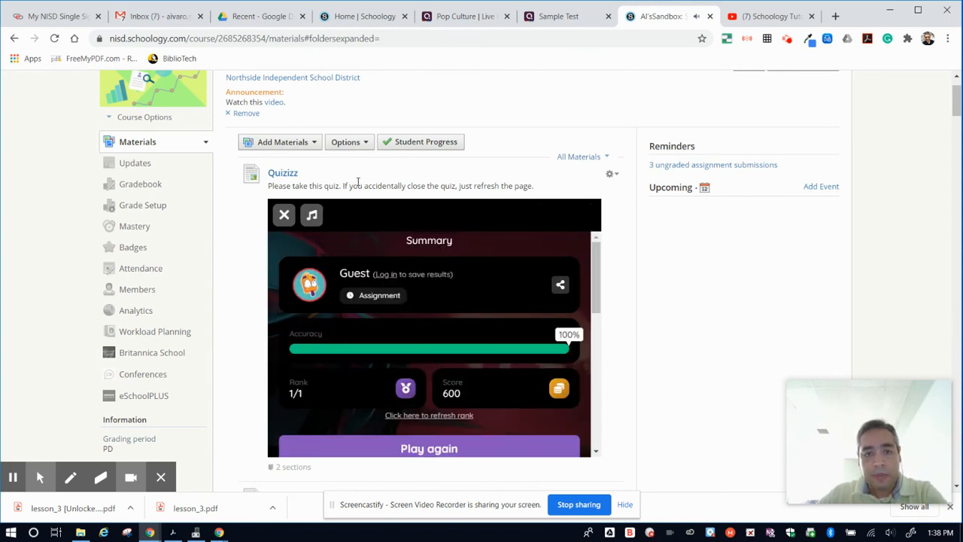
- Highlight the refresh instruction above the quiz, close the quiz summary in the embedded frame and reload the course page
left_click_drag(344, 185, 560, 189)
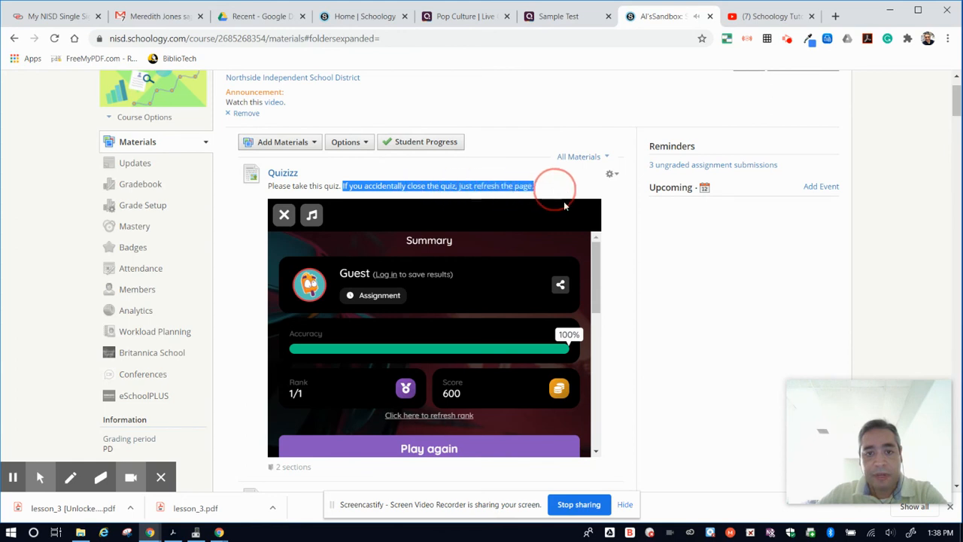
left_click(625, 250)
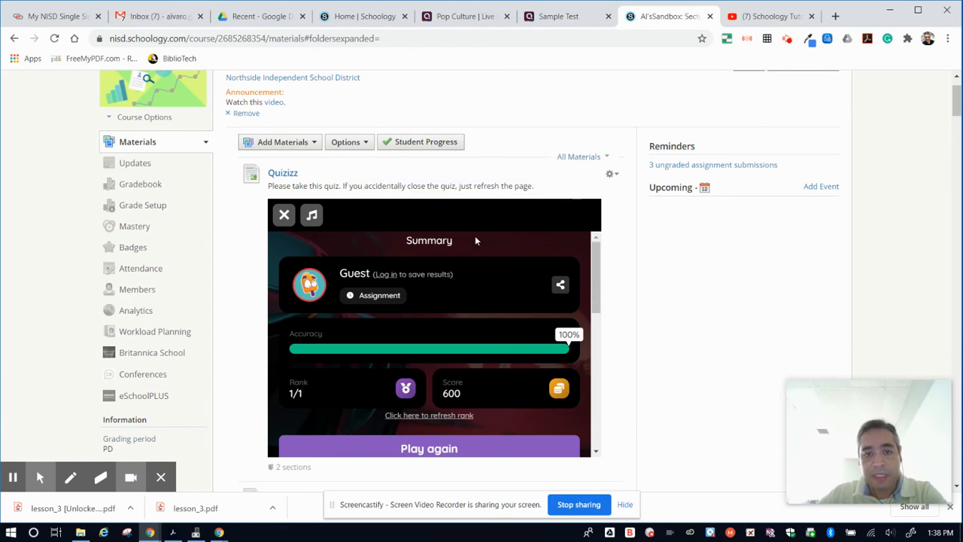
left_click(284, 216)
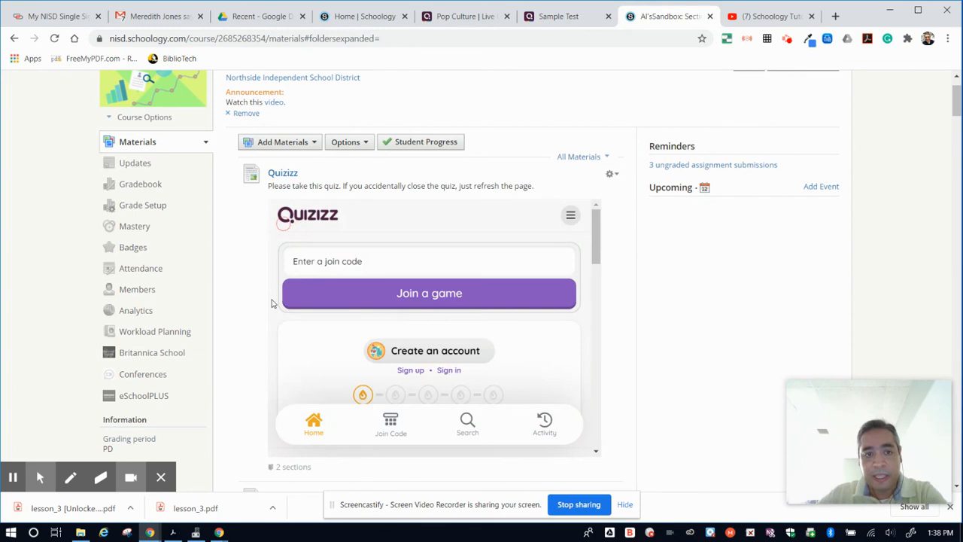
left_click(411, 259)
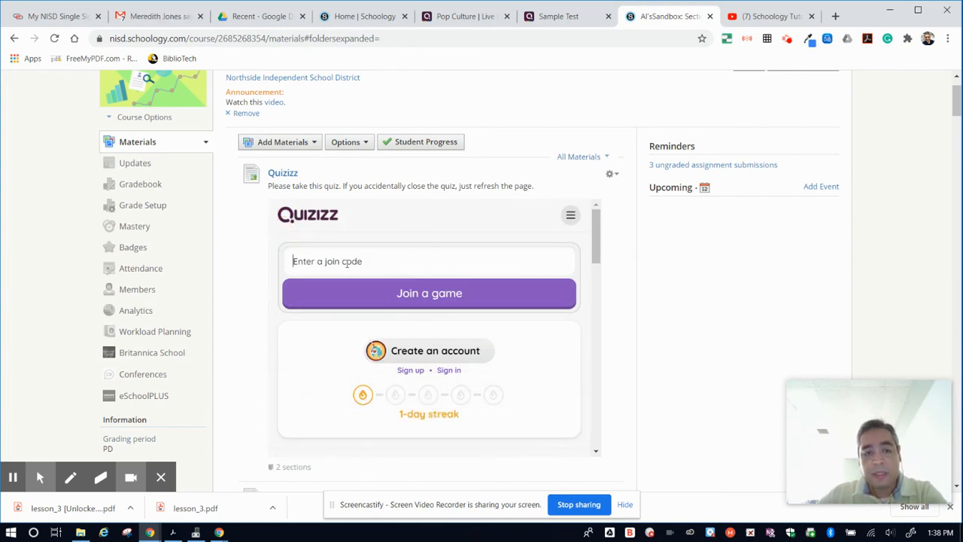
left_click_drag(457, 185, 531, 189)
left_click(135, 102)
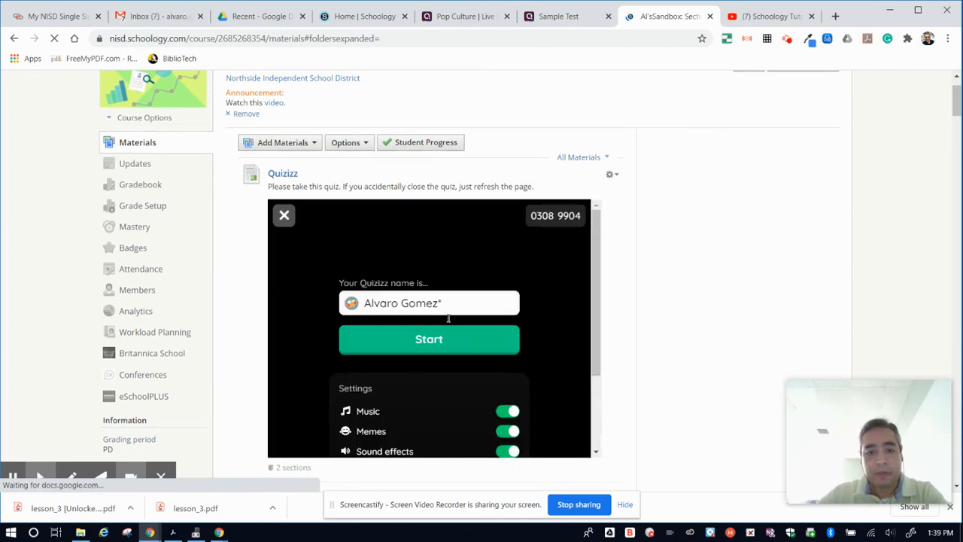
- Edit the Quizizz page, enlarge its embedded frame to nearly the editor's full width, and save the changes
scroll(472, 337, "down", 2)
scroll(624, 349, "down", 3)
scroll(624, 346, "up", 4)
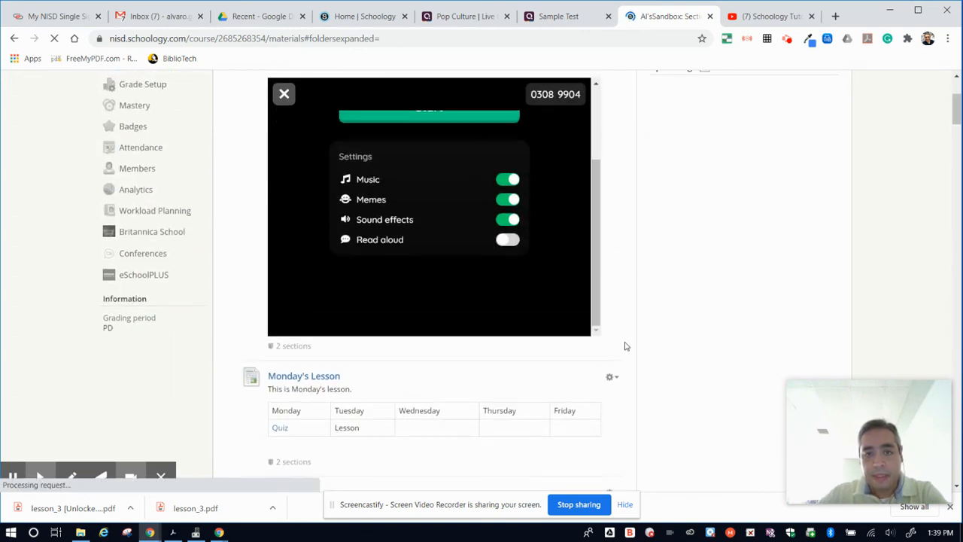
scroll(625, 346, "down", 2)
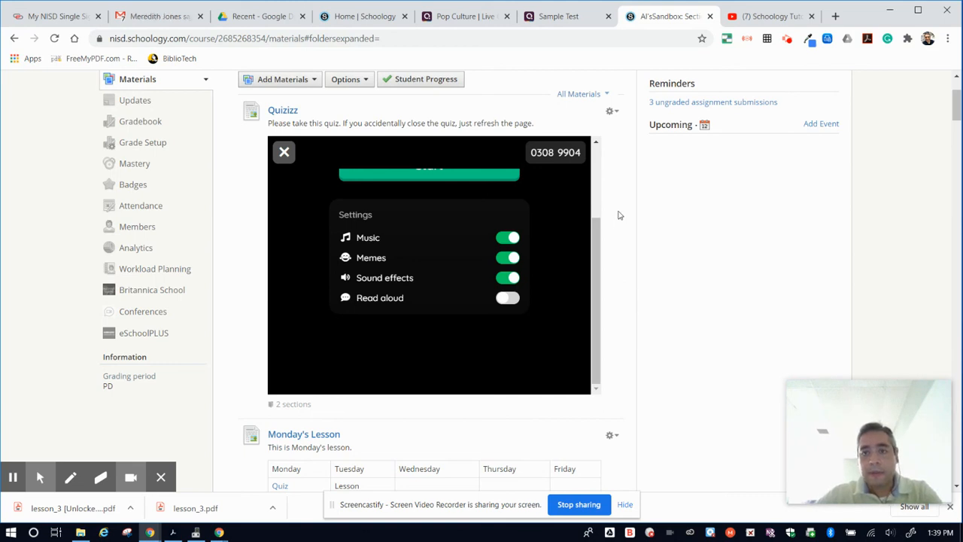
scroll(599, 229, "up", 2)
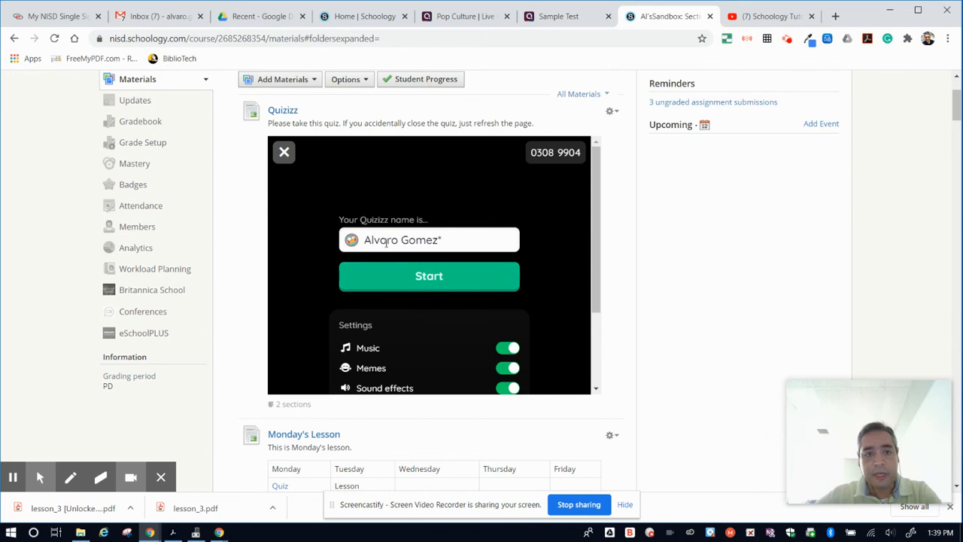
left_click(615, 112)
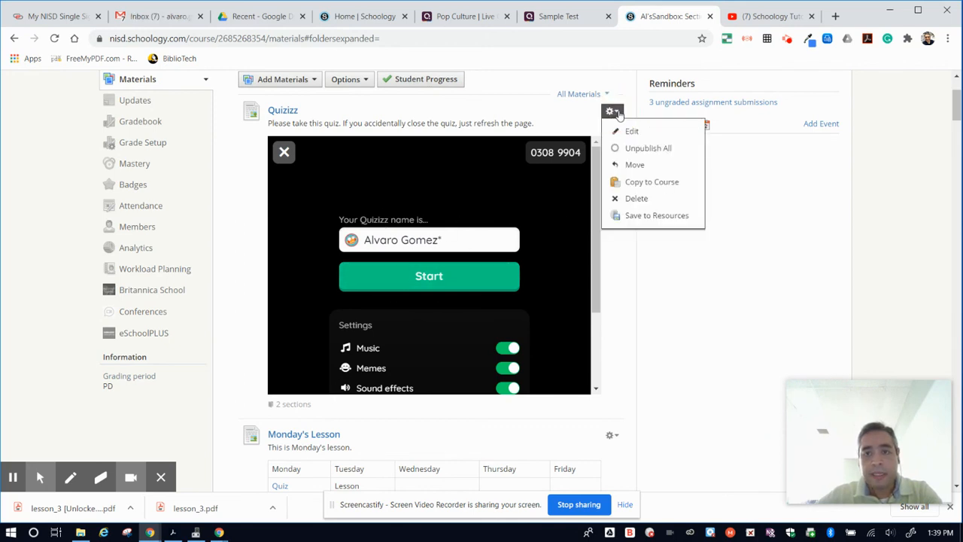
left_click(632, 131)
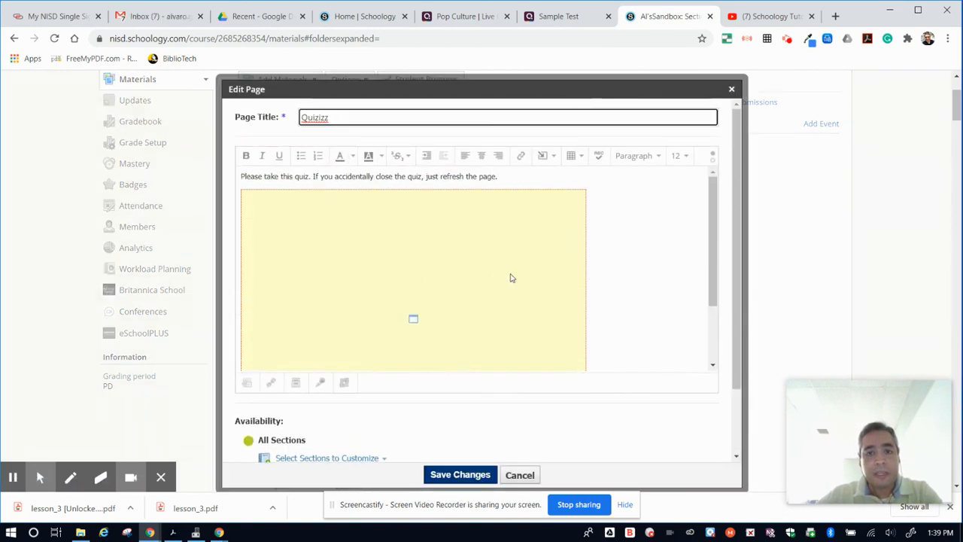
left_click(490, 262)
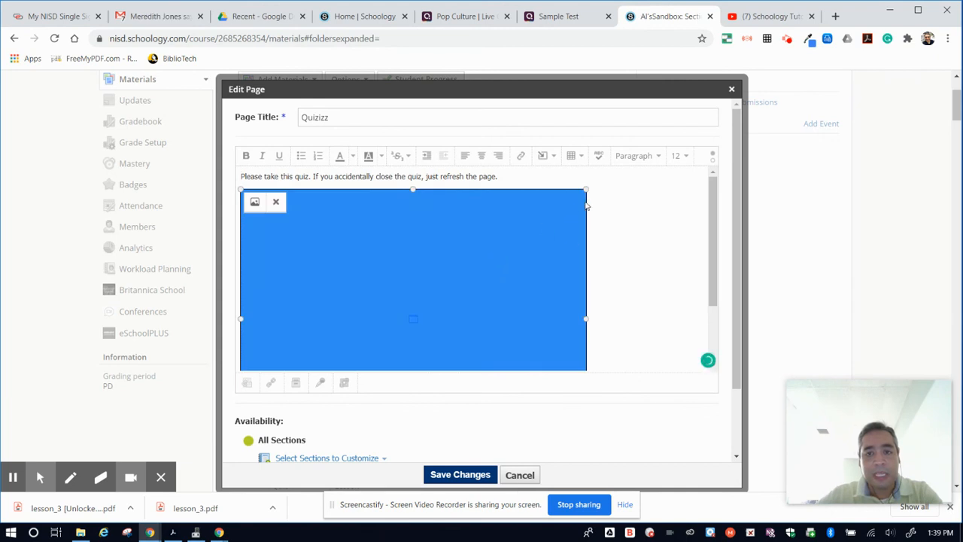
scroll(594, 287, "down", 2)
left_click_drag(587, 281, 664, 364)
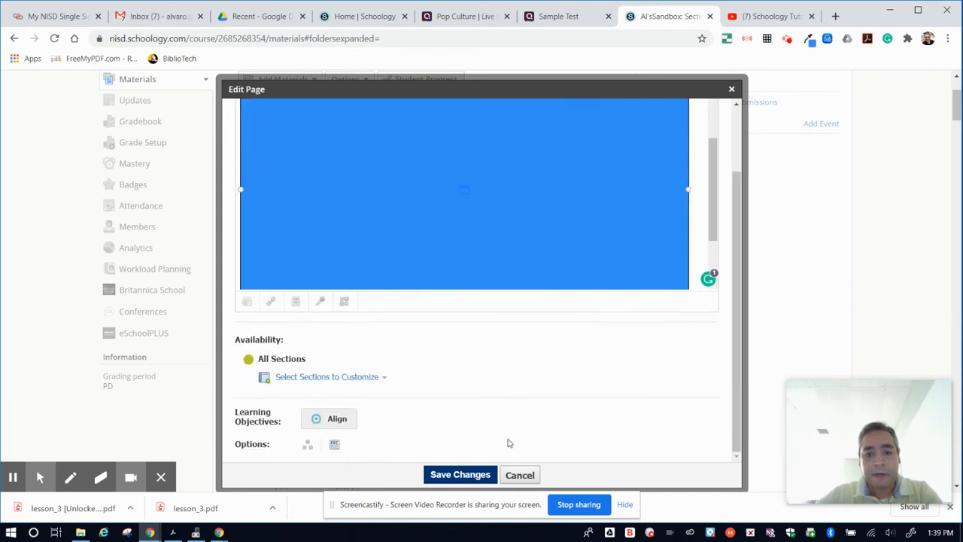
left_click(461, 475)
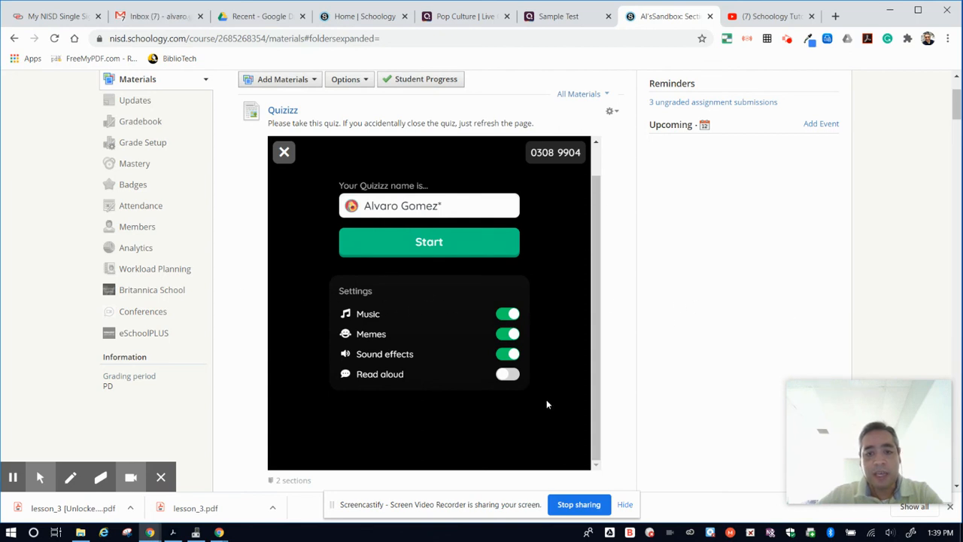
scroll(554, 366, "down", 3)
scroll(552, 394, "up", 3)
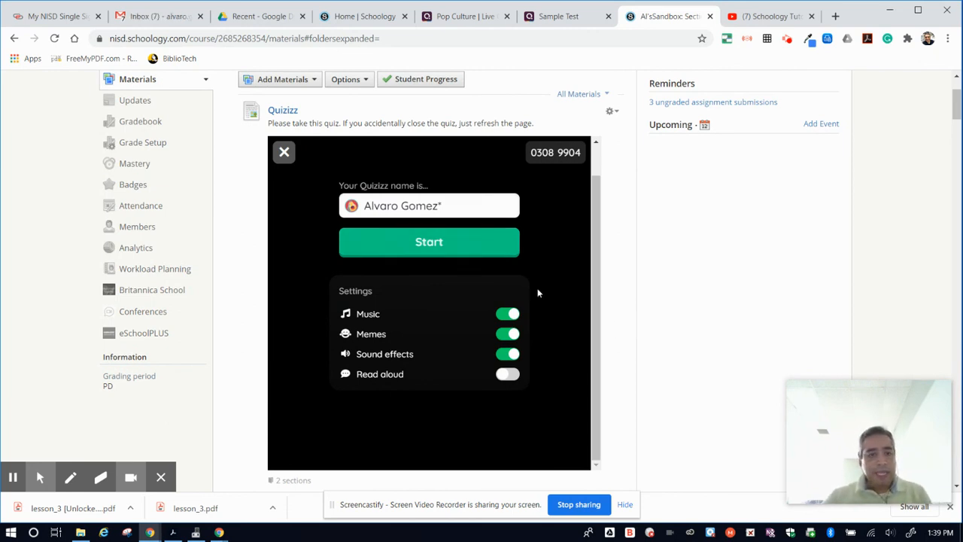
mouse_move(853, 474)
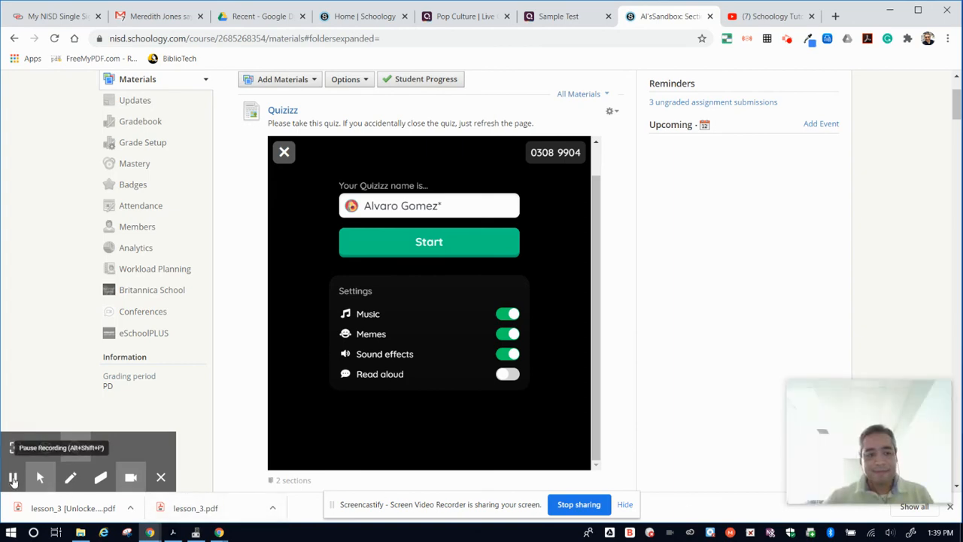